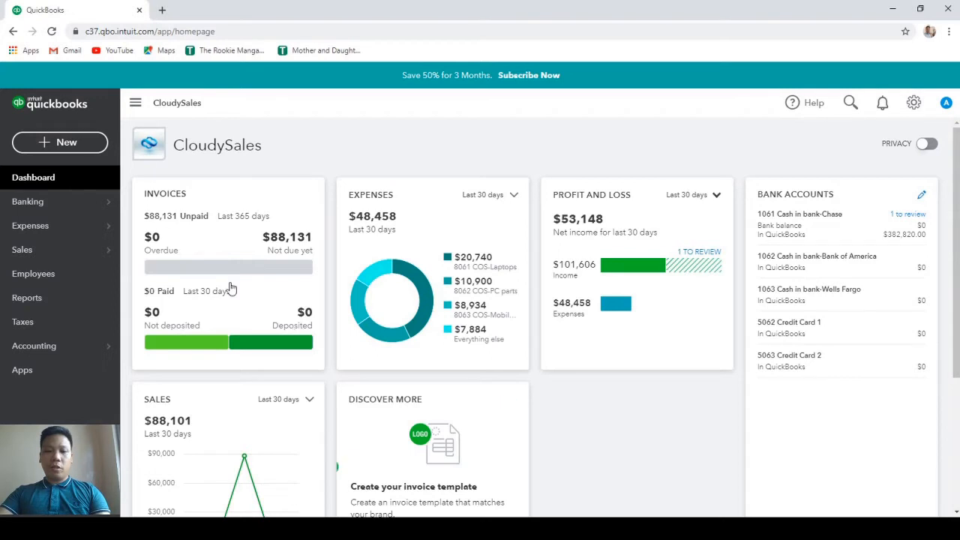
Start a new service item named Adjustment Item in the Products and Services list.
mouse_move(69, 263)
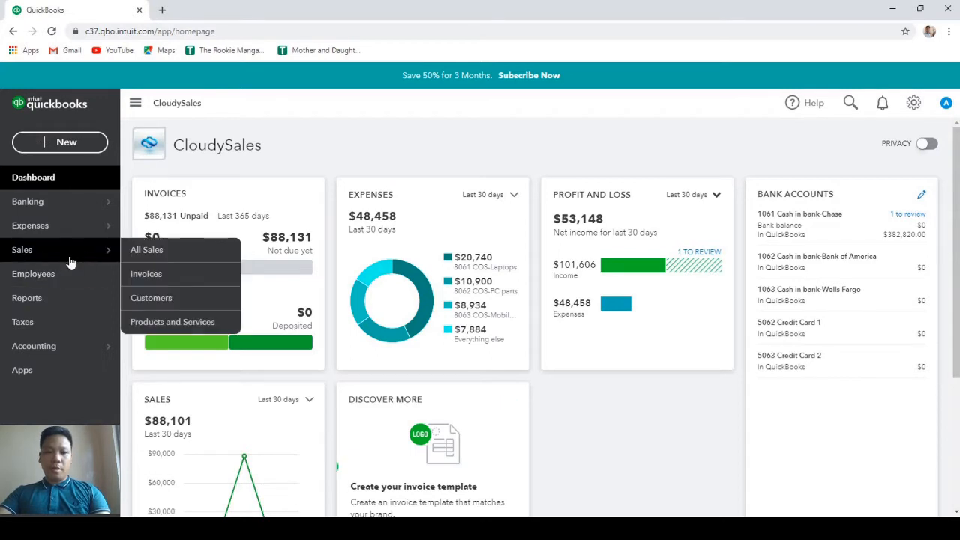
click(180, 322)
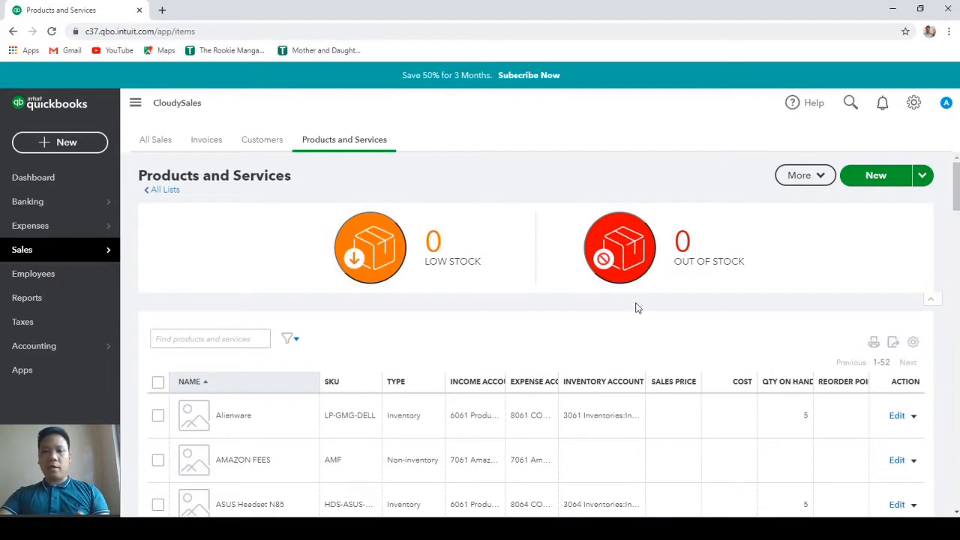
click(872, 184)
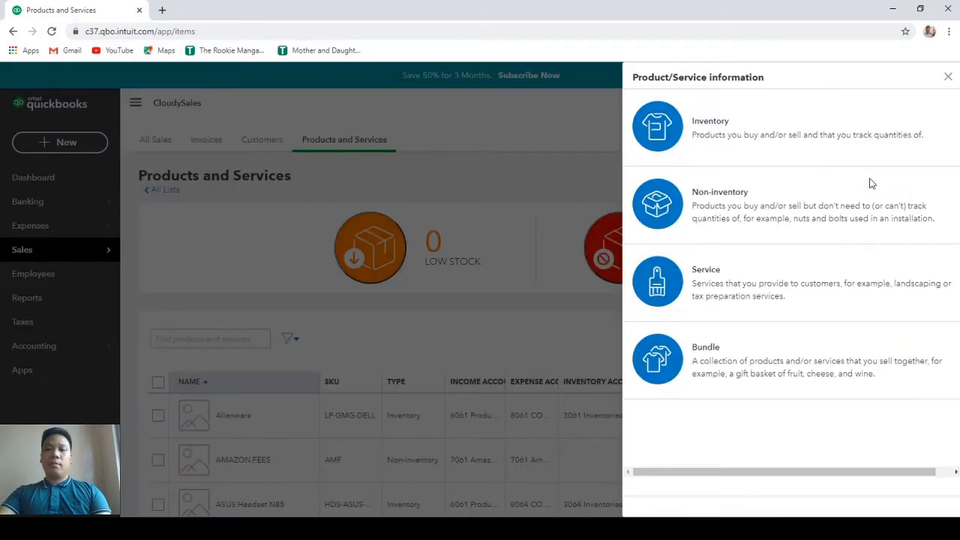
click(814, 275)
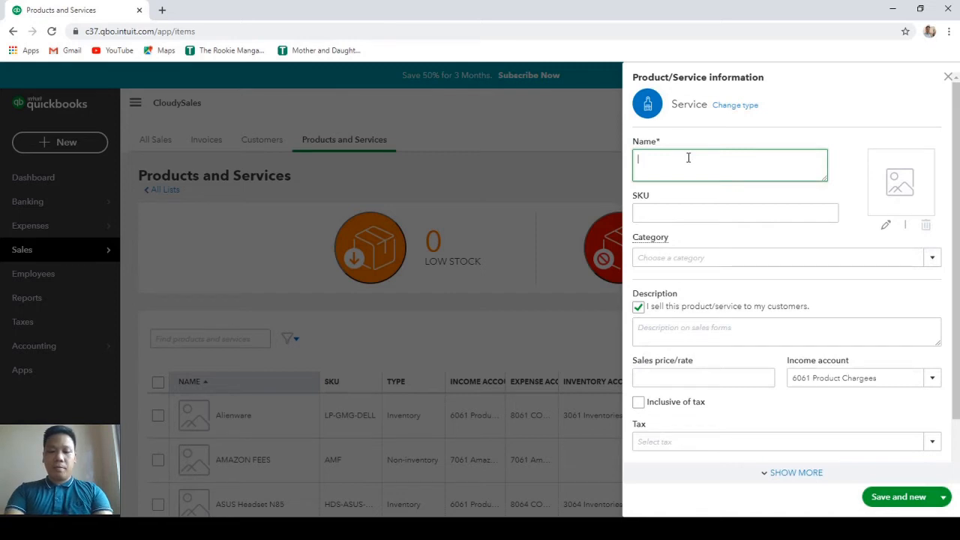
text(Adjustment Item)
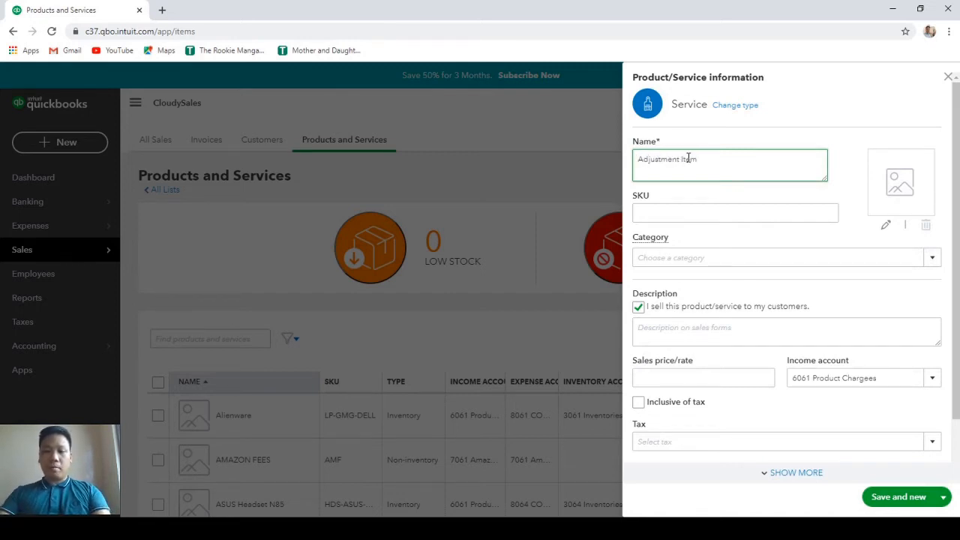
Set the service's income account to Uncategorised Income and save it, continuing with a new item.
click(934, 382)
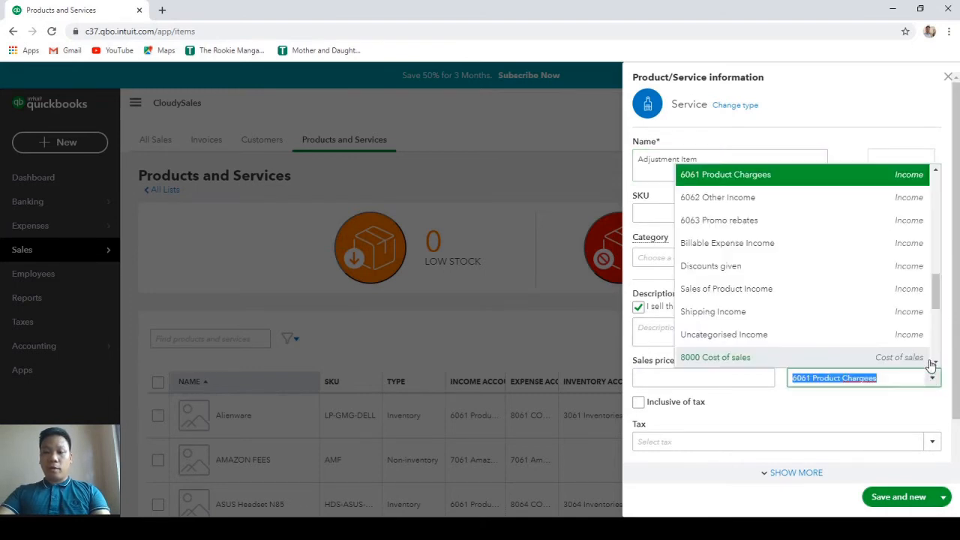
click(789, 338)
scroll(772, 320, down, 1)
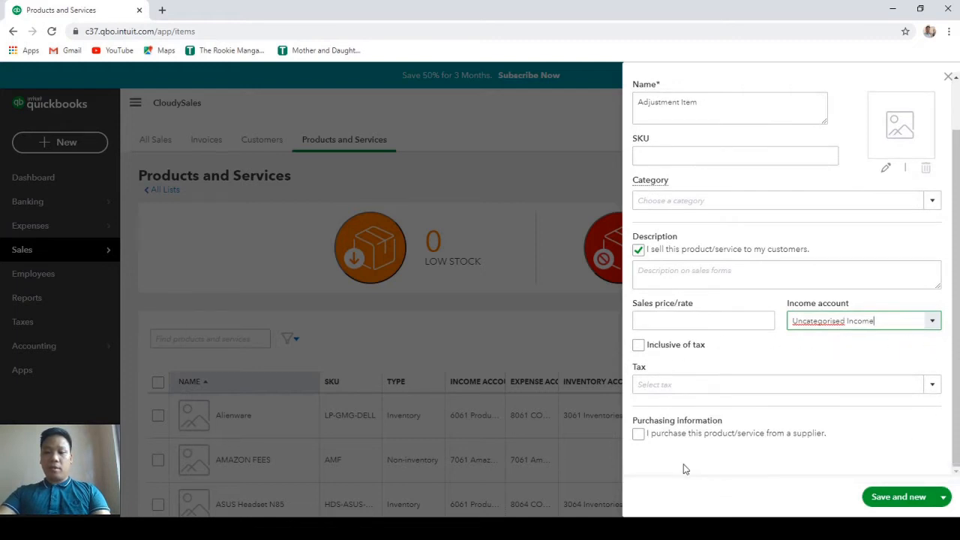
click(906, 501)
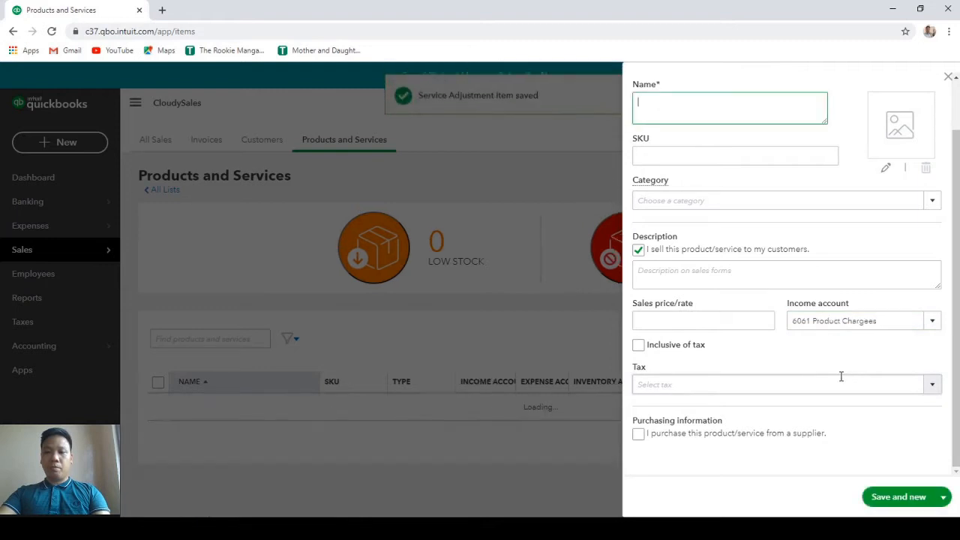
Change the new item's type to Bundle and name it Sales Tax Adjustment.
scroll(841, 376, up, 1)
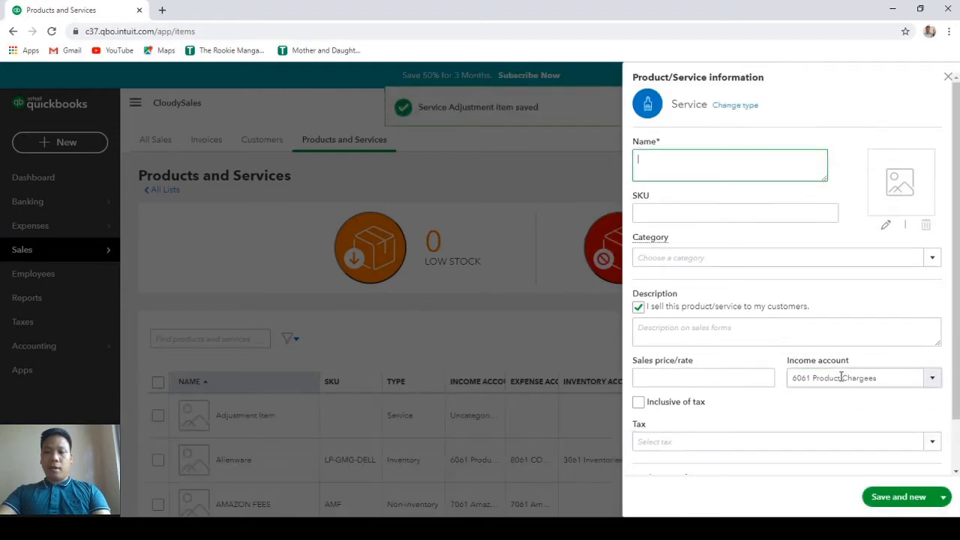
click(737, 106)
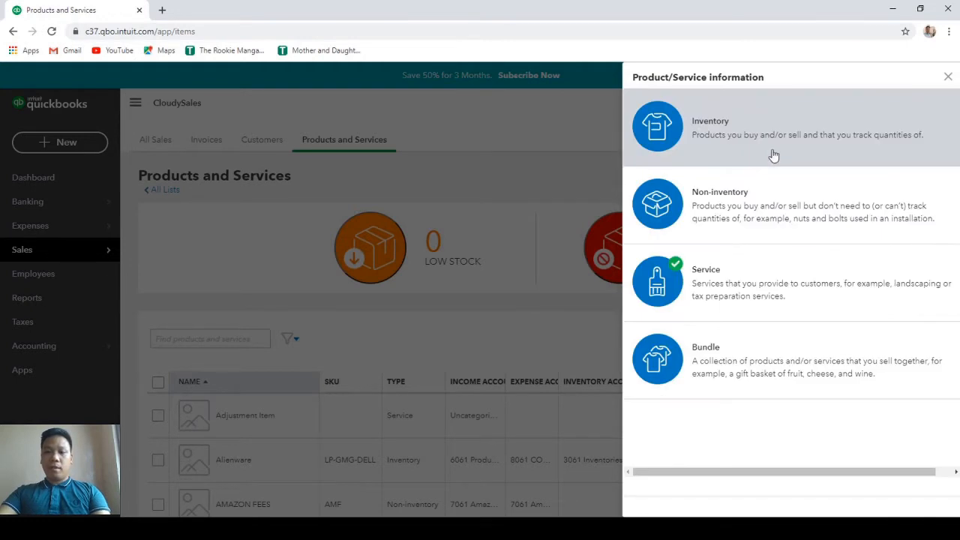
click(751, 360)
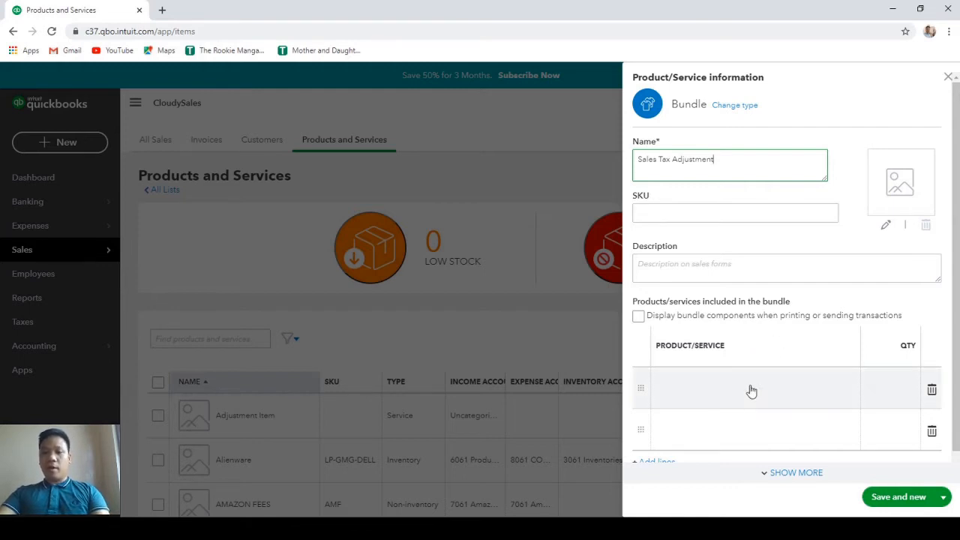
Add Adjustment Item with quantity 1 as the first component of the bundle.
click(690, 388)
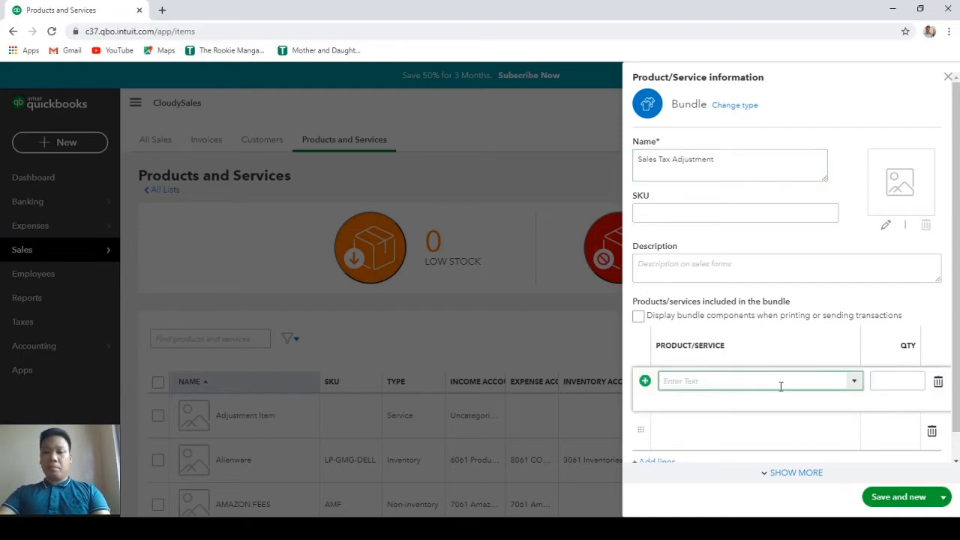
click(854, 383)
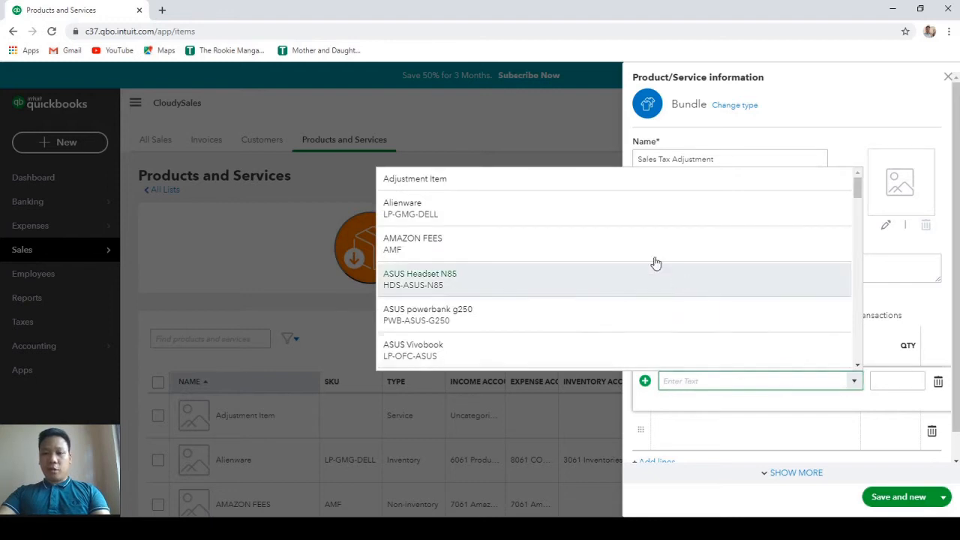
click(438, 180)
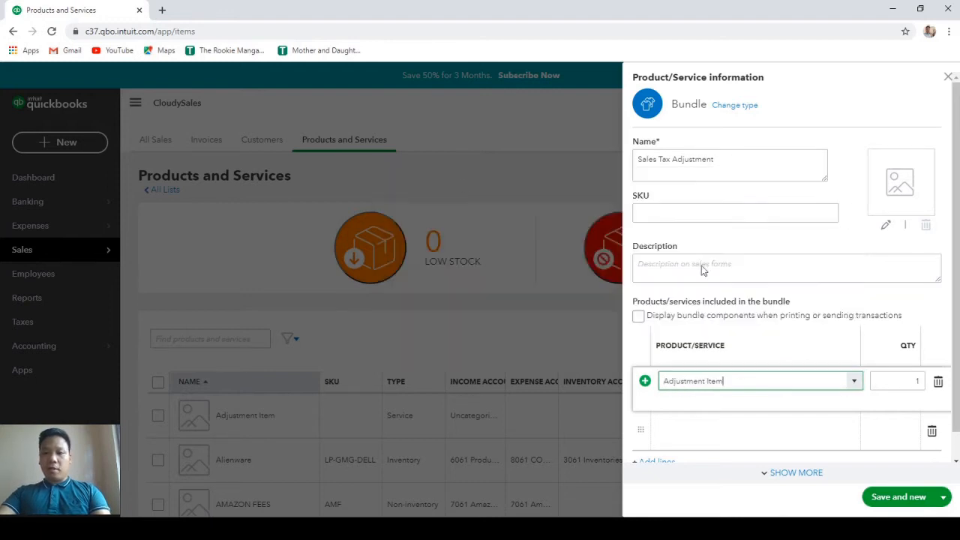
click(904, 382)
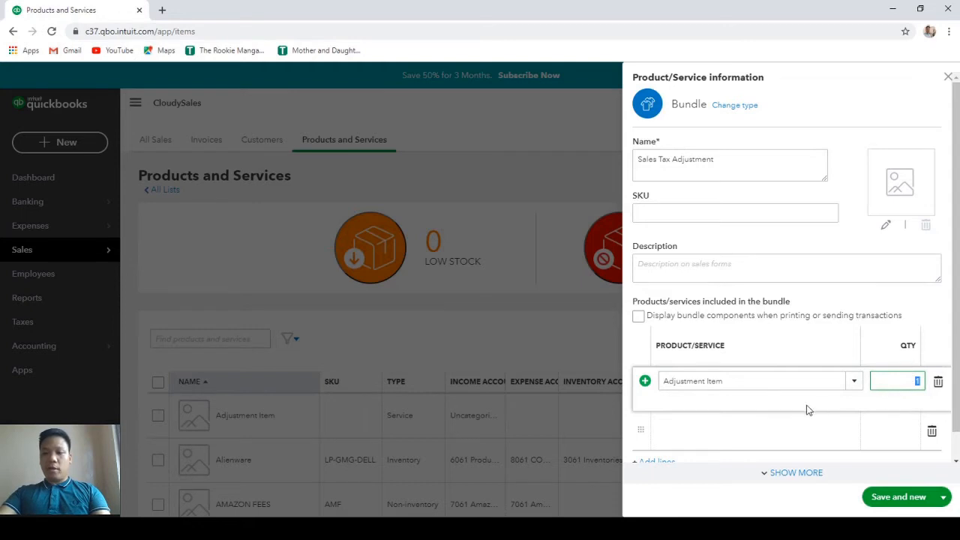
Add Adjustment Item with quantity -1 as the bundle's second component, then save and close the bundle.
click(780, 431)
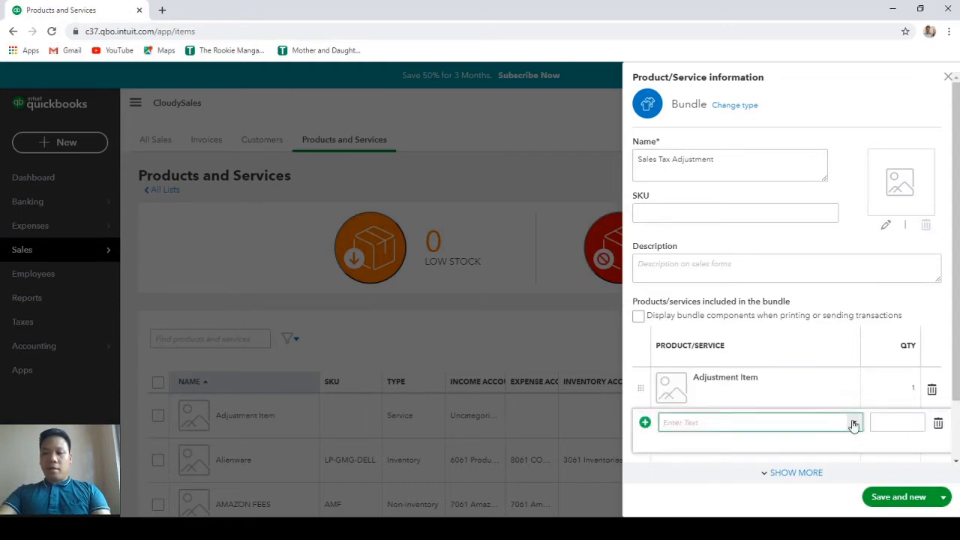
click(854, 423)
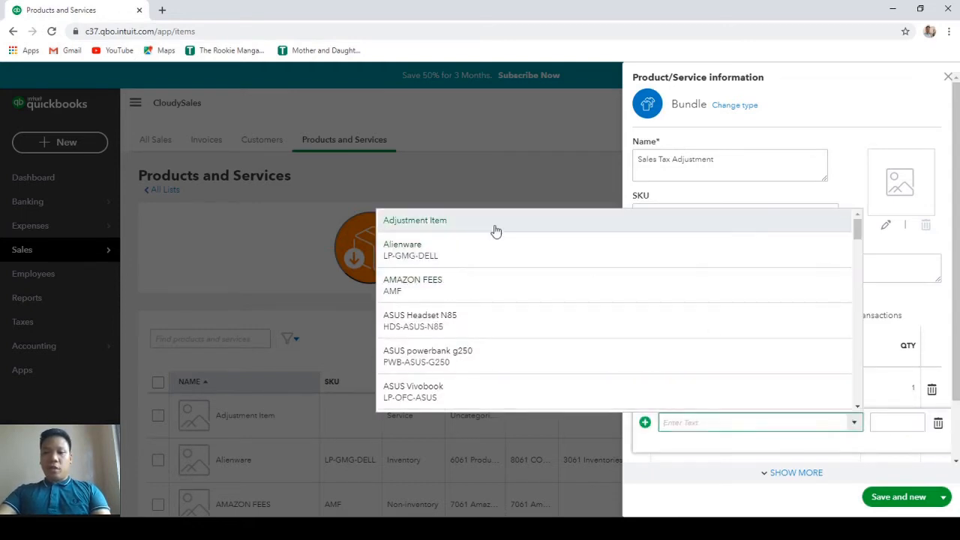
click(470, 225)
click(900, 423)
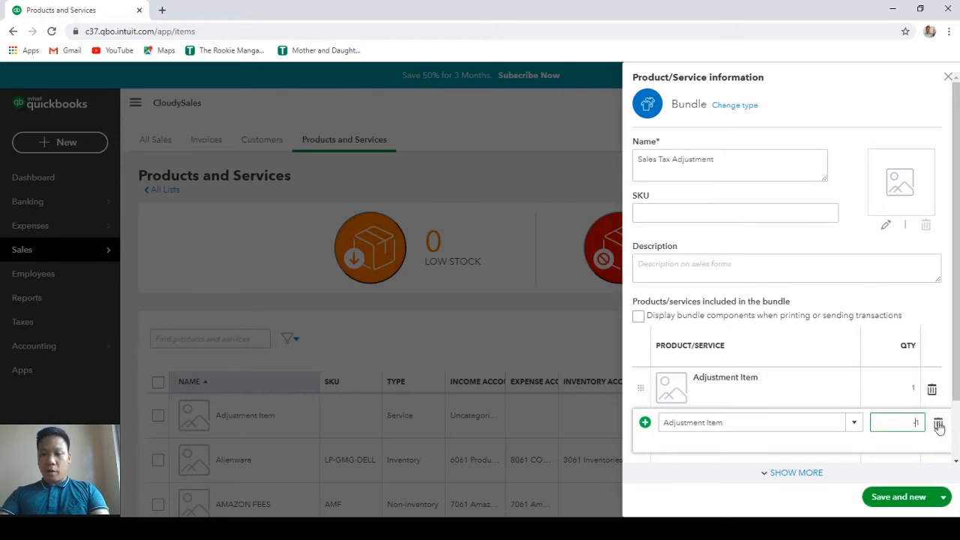
scroll(806, 395, down, 1)
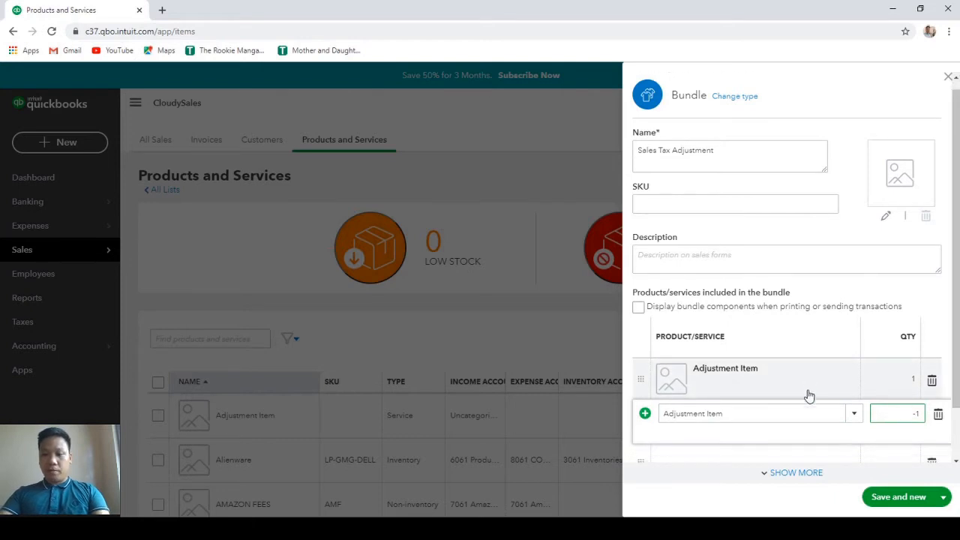
click(943, 497)
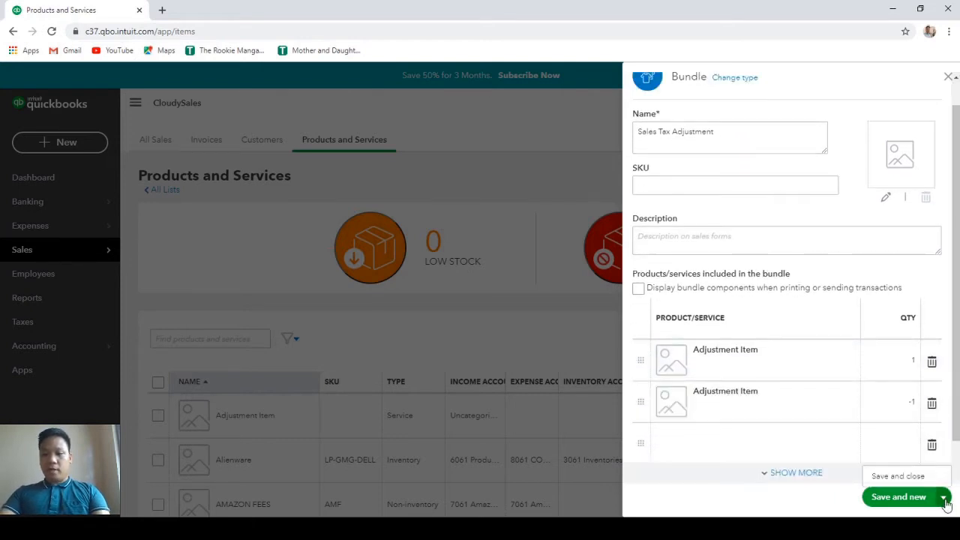
click(913, 479)
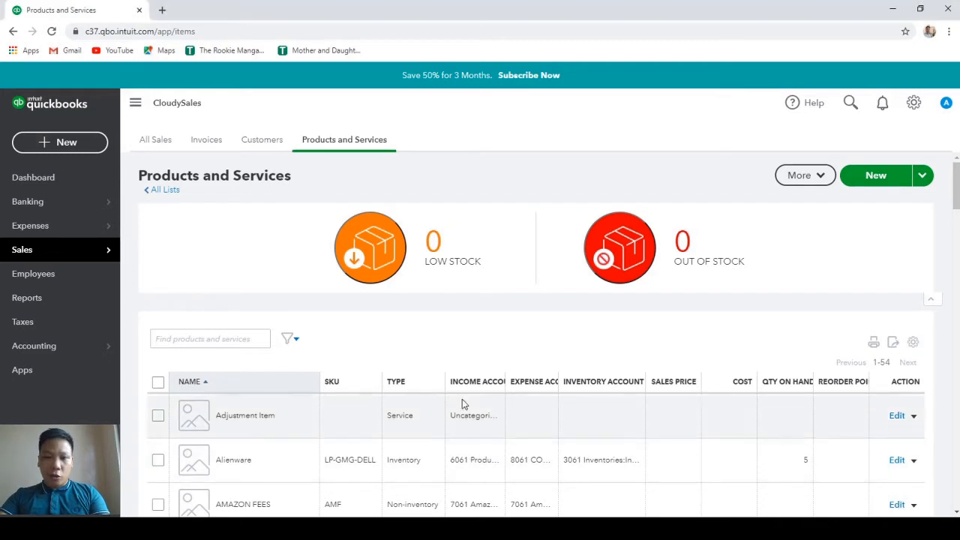
Create a new invoice from the Invoices list and choose SAMPLE CUSTOMER as its customer.
click(204, 141)
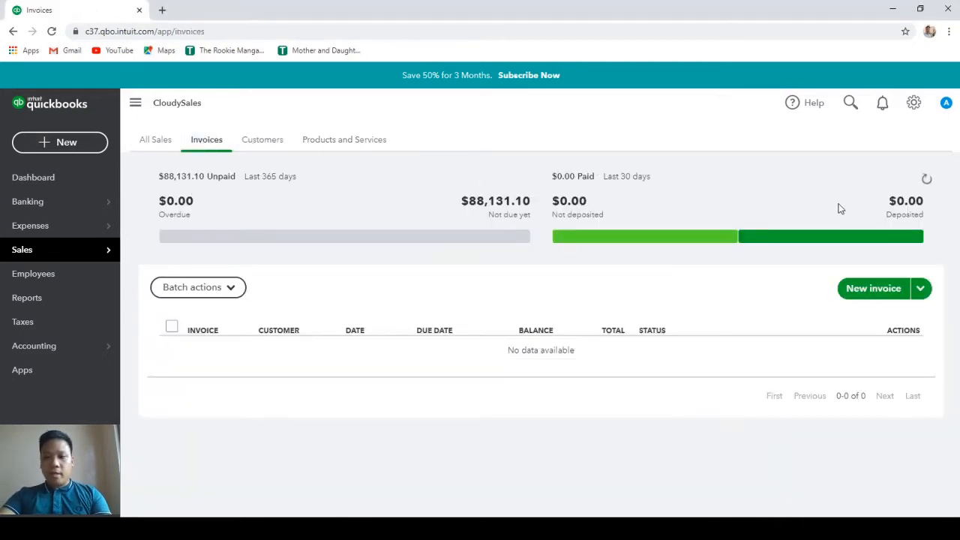
click(870, 298)
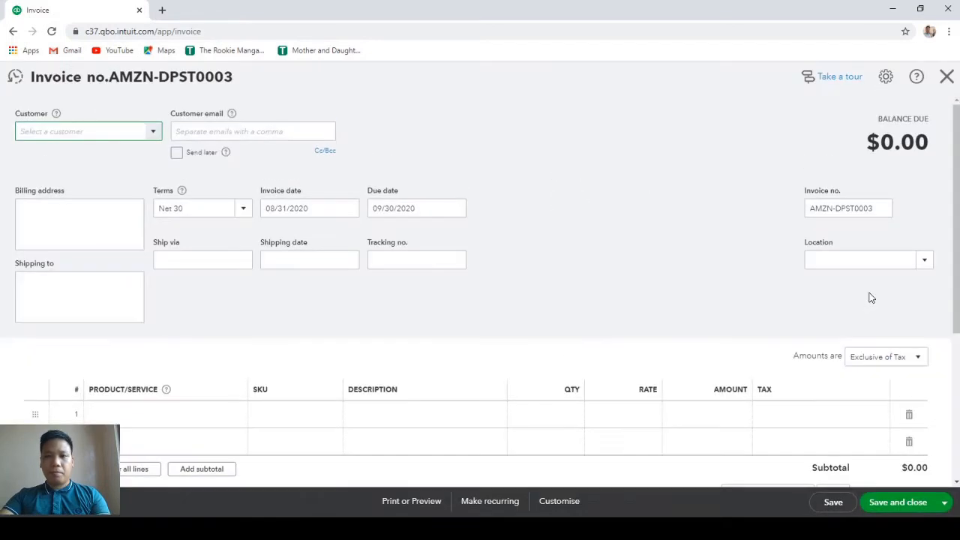
click(154, 133)
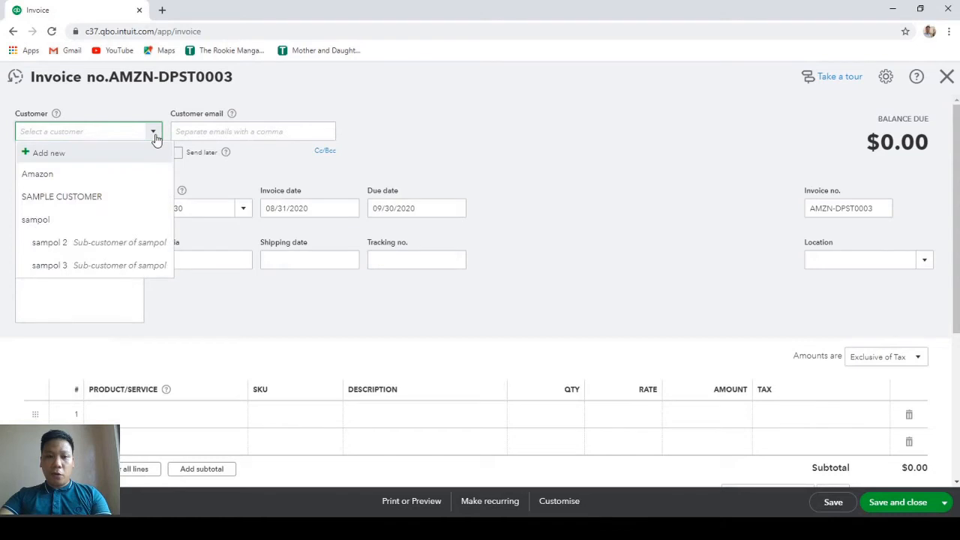
click(138, 199)
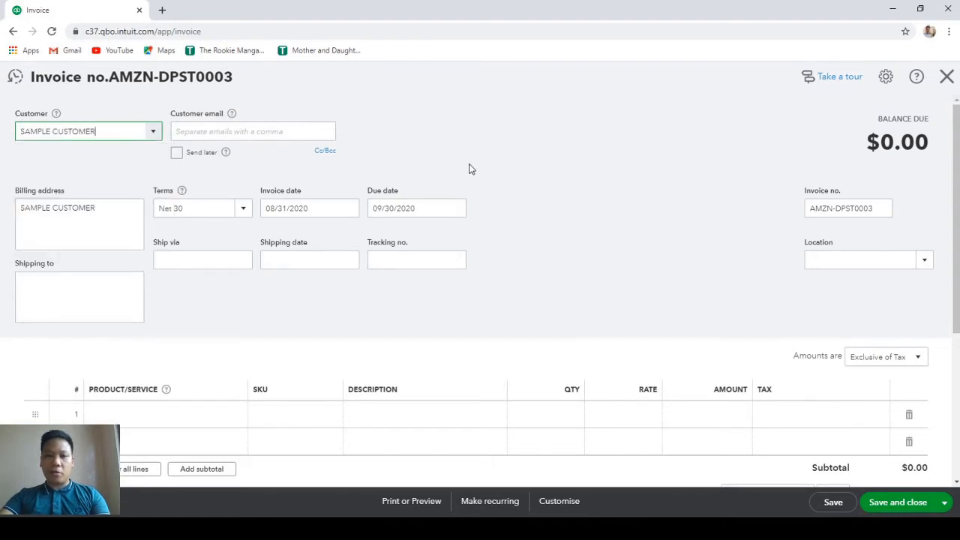
Add the Sales Tax Adjustment bundle to the first line of the invoice.
scroll(475, 169, down, 3)
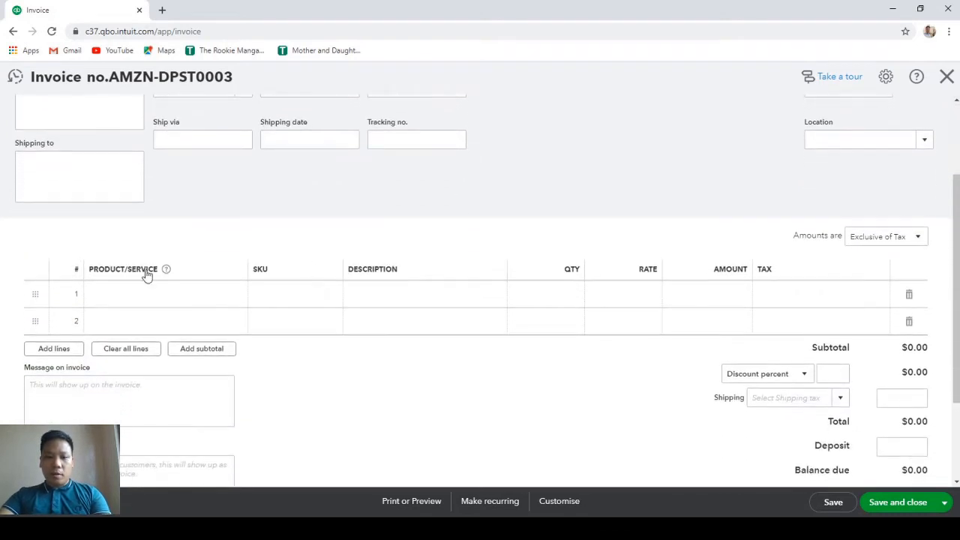
click(237, 300)
click(238, 297)
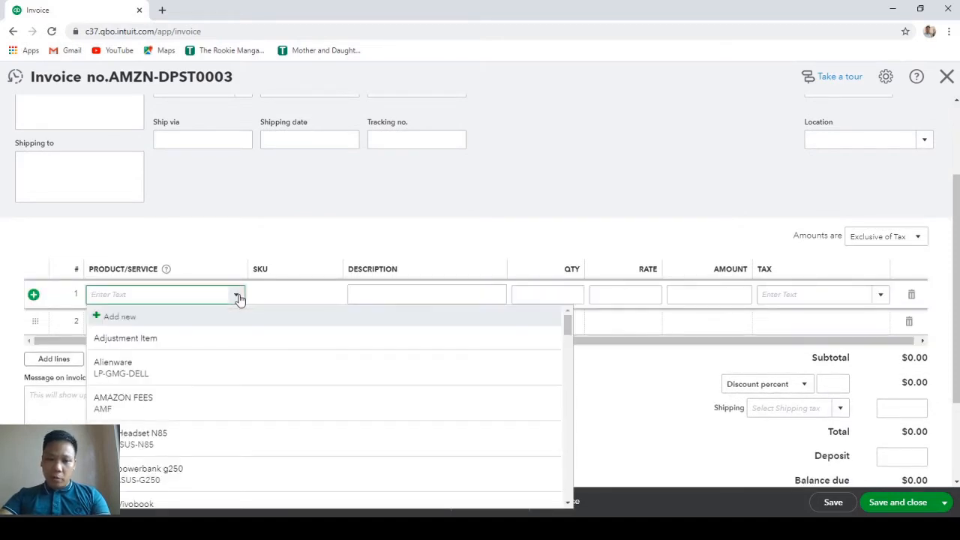
scroll(189, 377, down, 2)
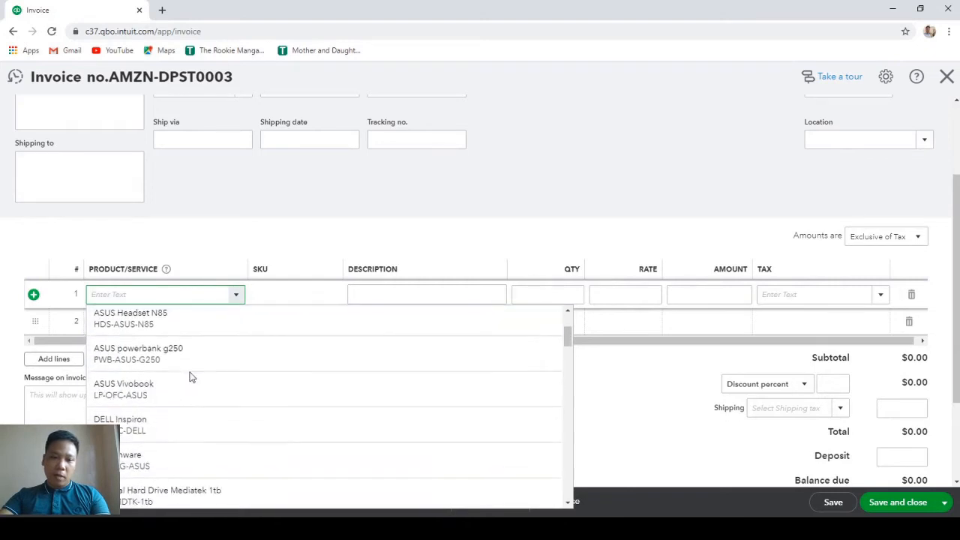
scroll(191, 382, down, 4)
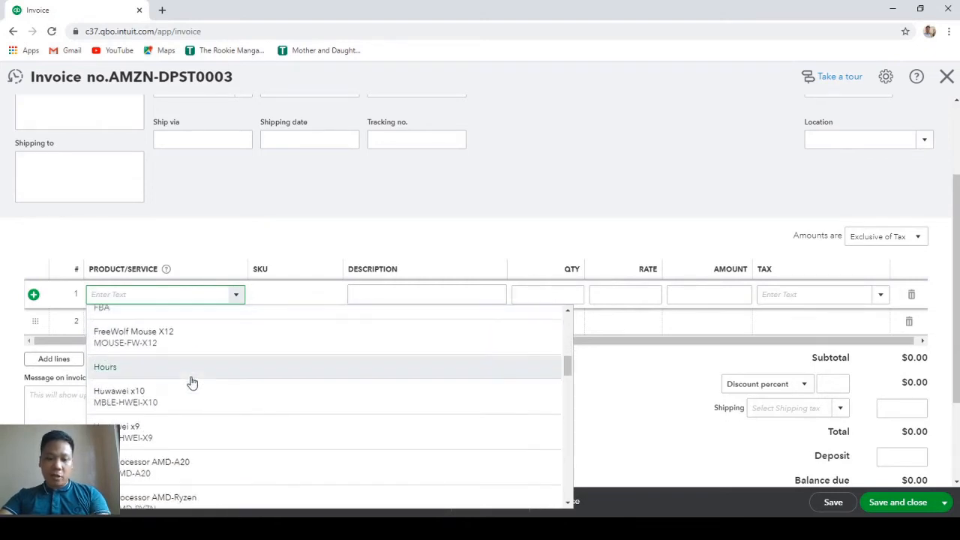
text(sales)
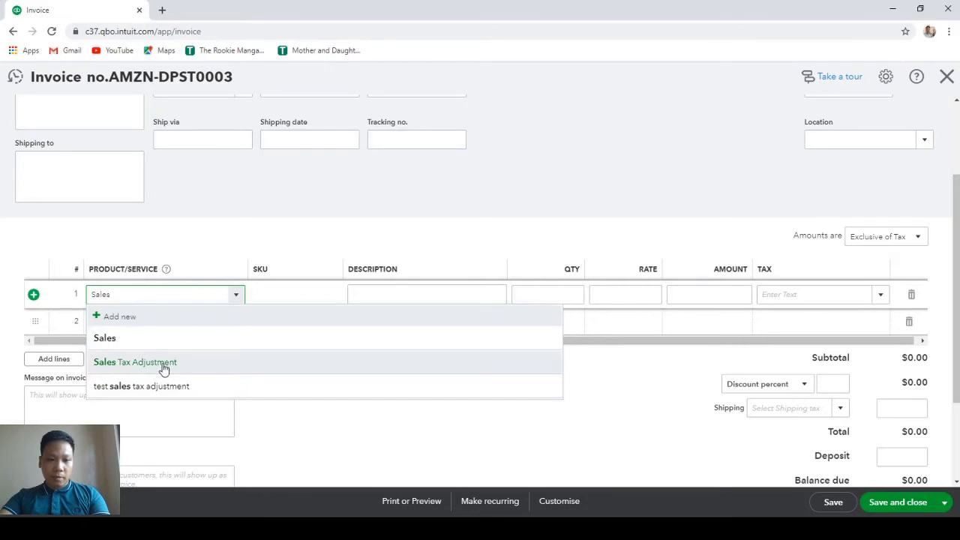
click(164, 366)
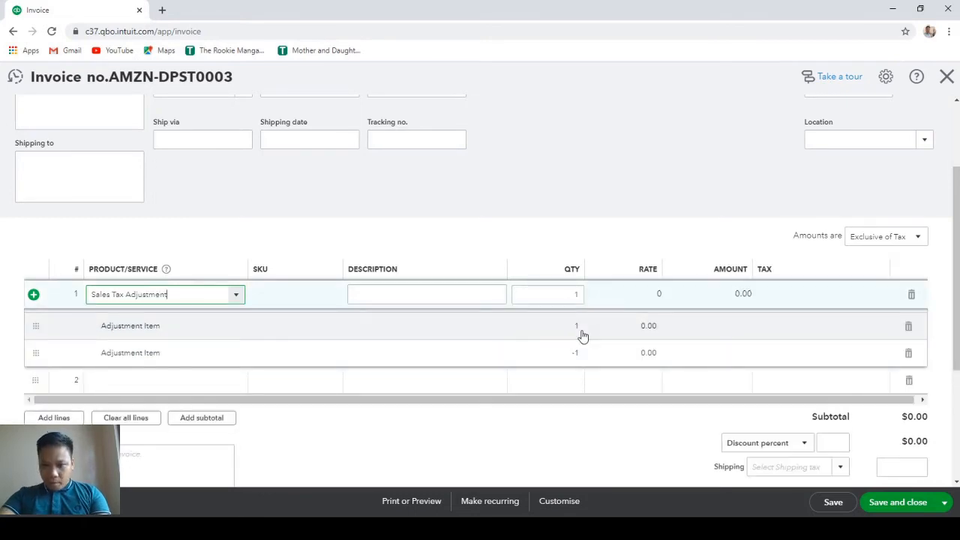
Set the rate to 500 on both Adjustment Item lines of the bundle, quantity 1 and quantity -1.
click(647, 326)
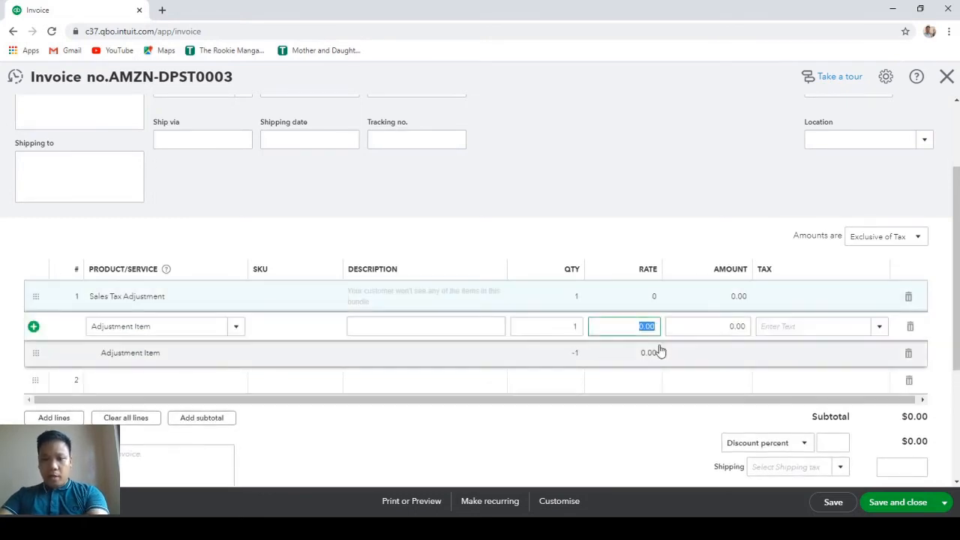
text(50)
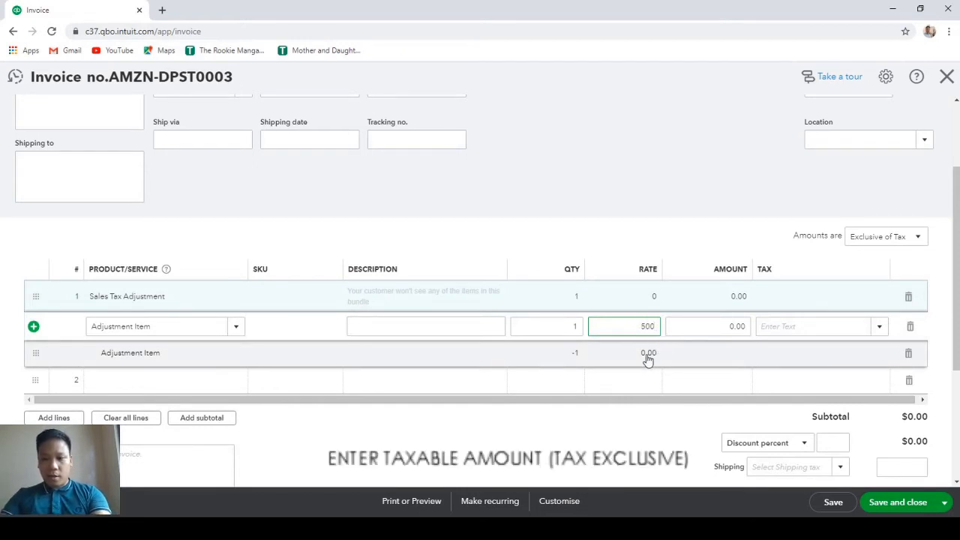
click(649, 359)
click(648, 357)
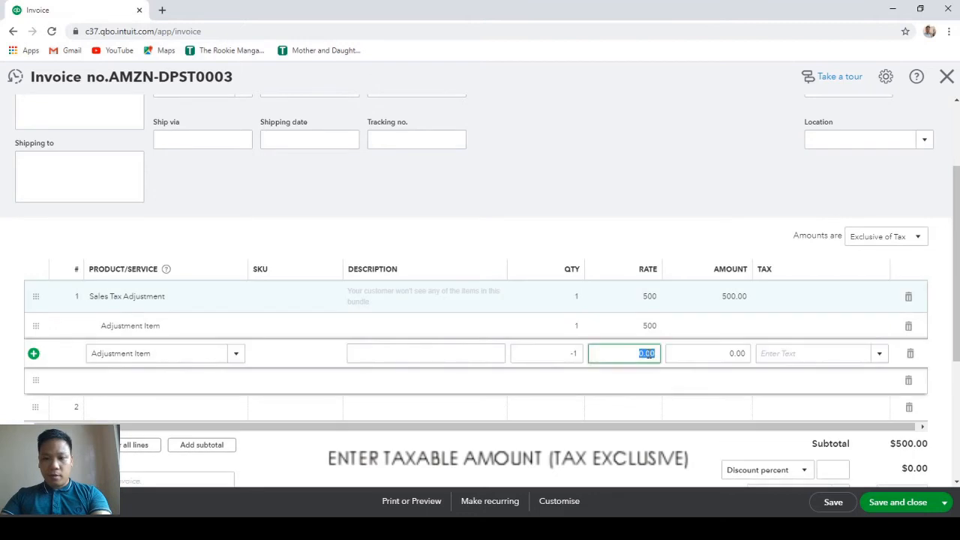
text(500)
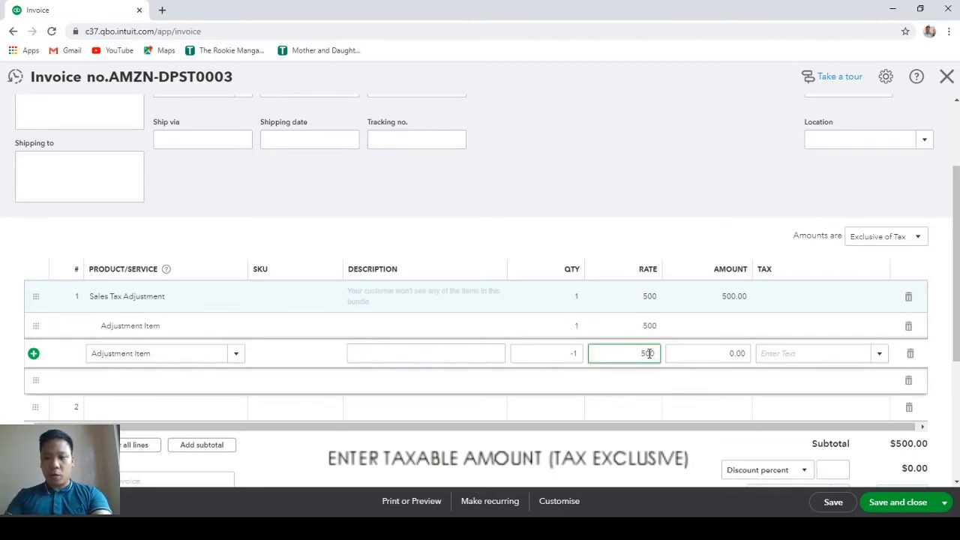
Set the tax on the bundle's quantity 1 Adjustment Item line to Sales Tax baltimore (6%).
click(727, 337)
scroll(517, 502, down, 1)
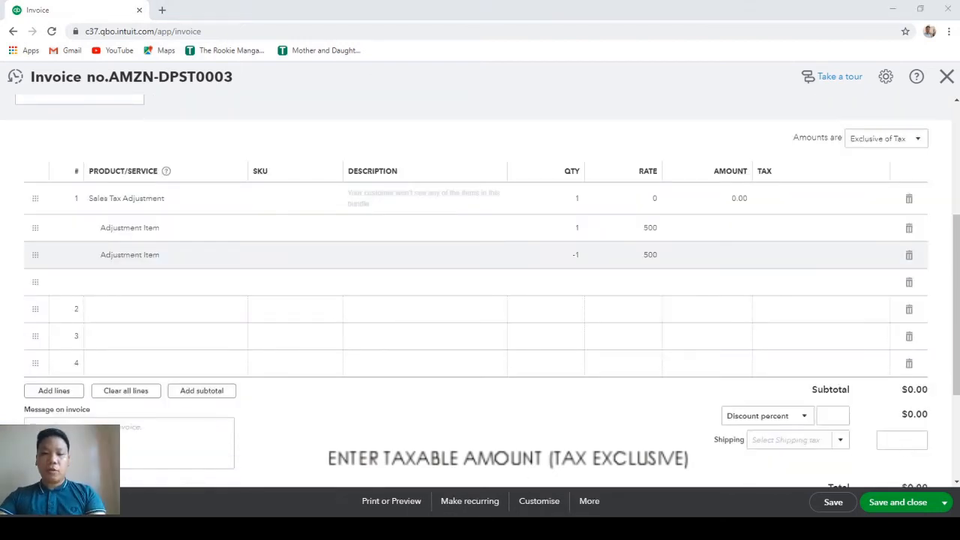
click(523, 225)
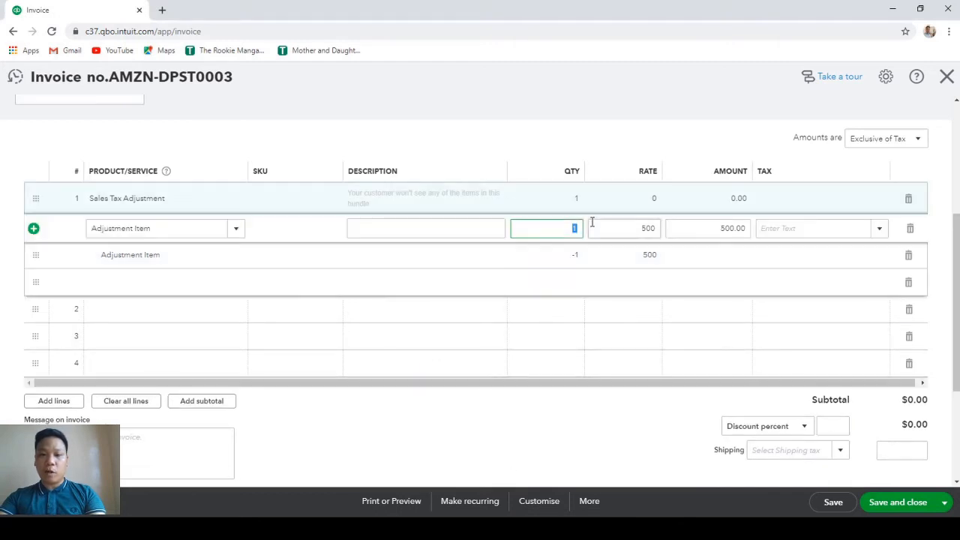
click(880, 232)
click(880, 232)
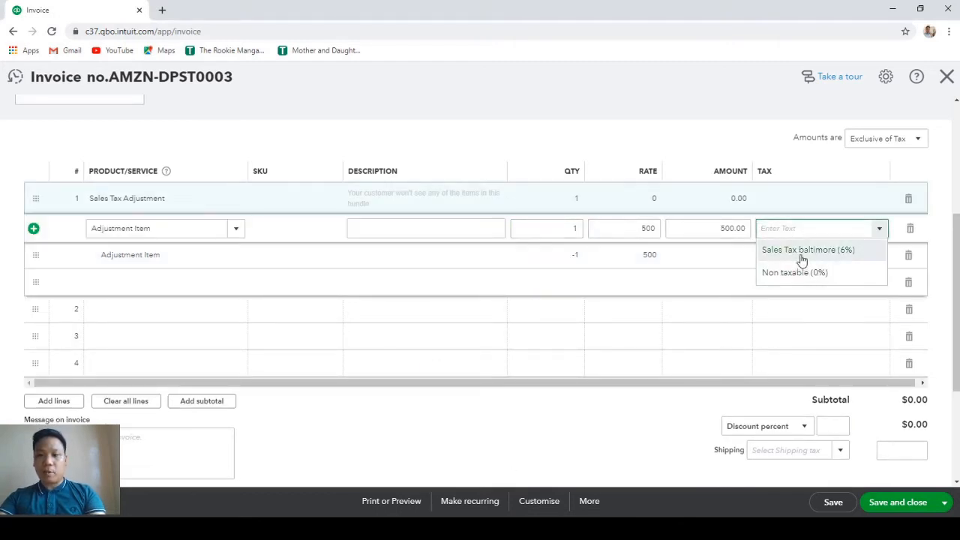
click(802, 249)
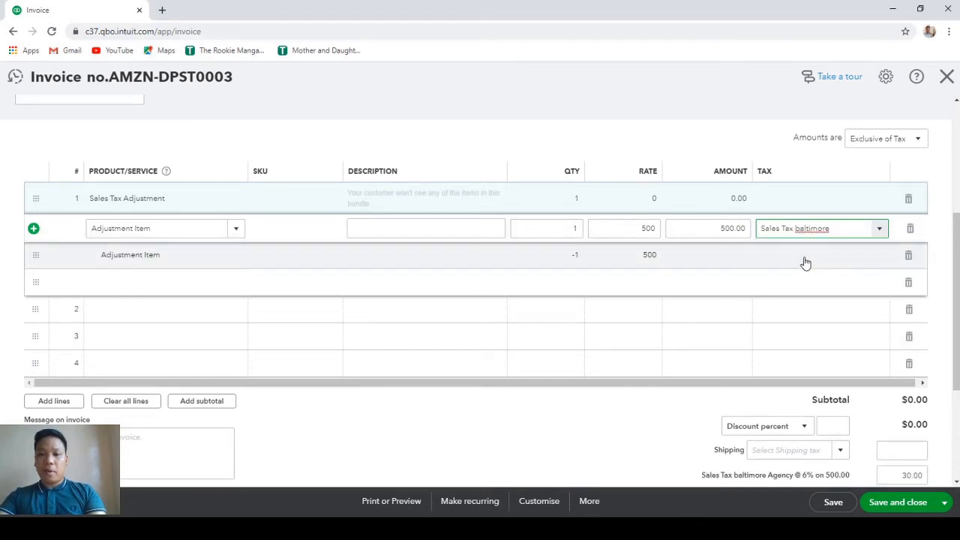
Set the tax on the bundle's quantity -1 Adjustment Item line to Non taxable (0%).
click(864, 265)
click(877, 260)
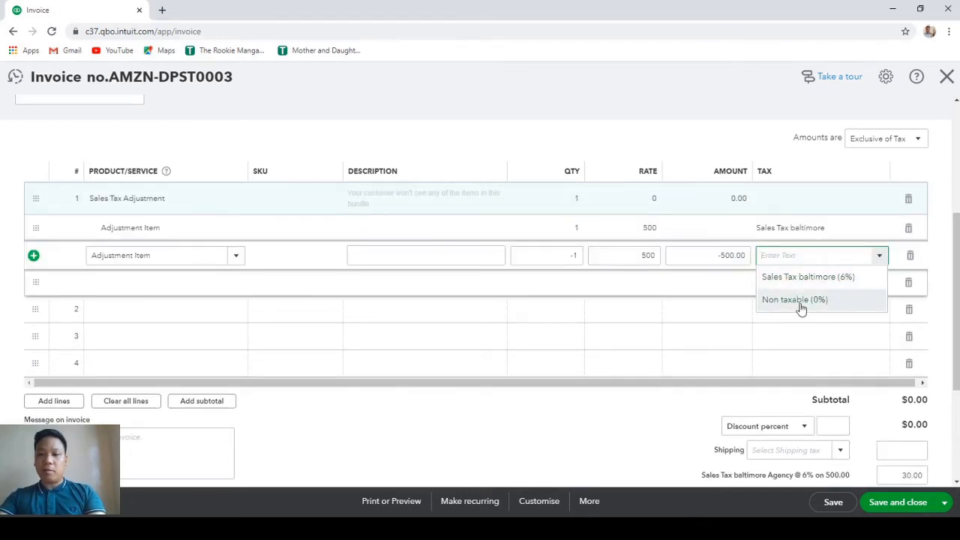
click(800, 300)
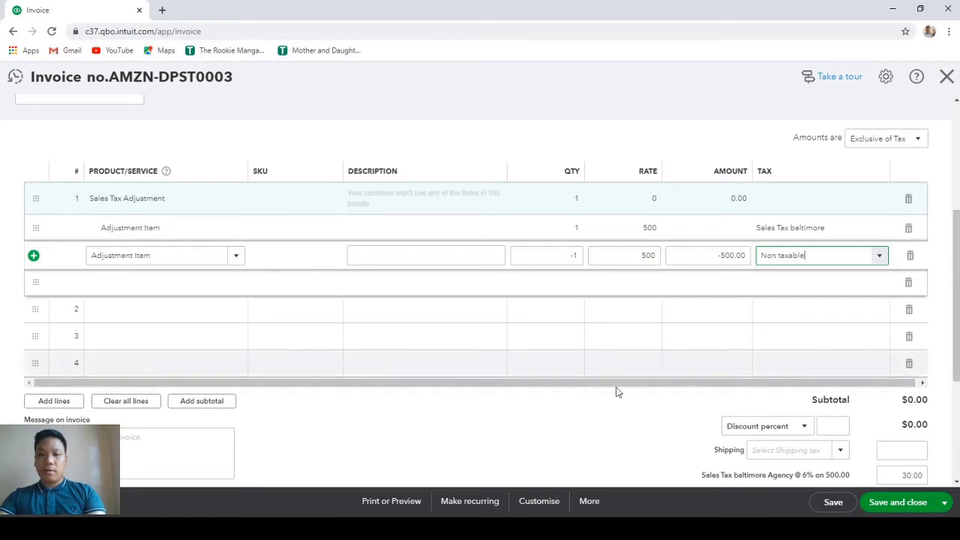
click(615, 395)
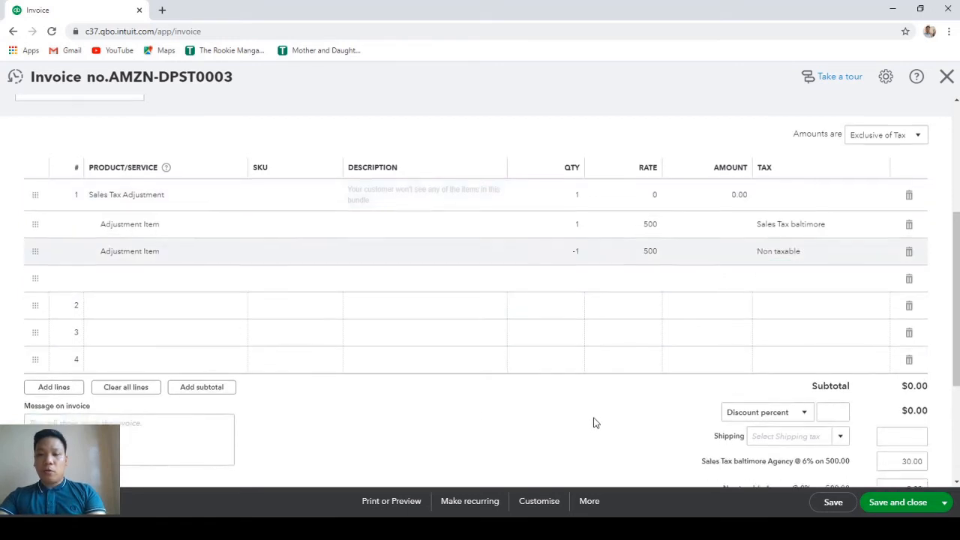
Check the invoice's tax and total, view its print preview, and close the preview.
scroll(593, 422, down, 2)
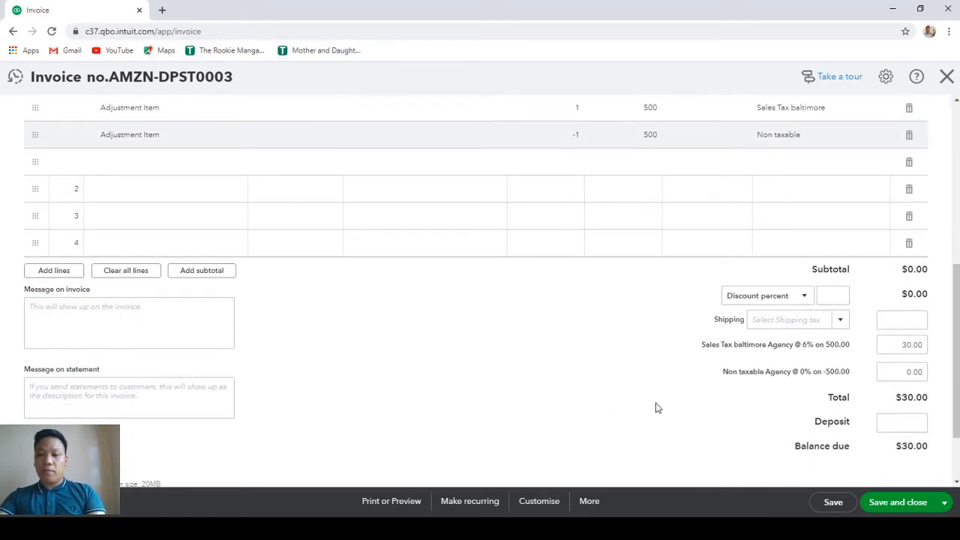
scroll(736, 408, down, 1)
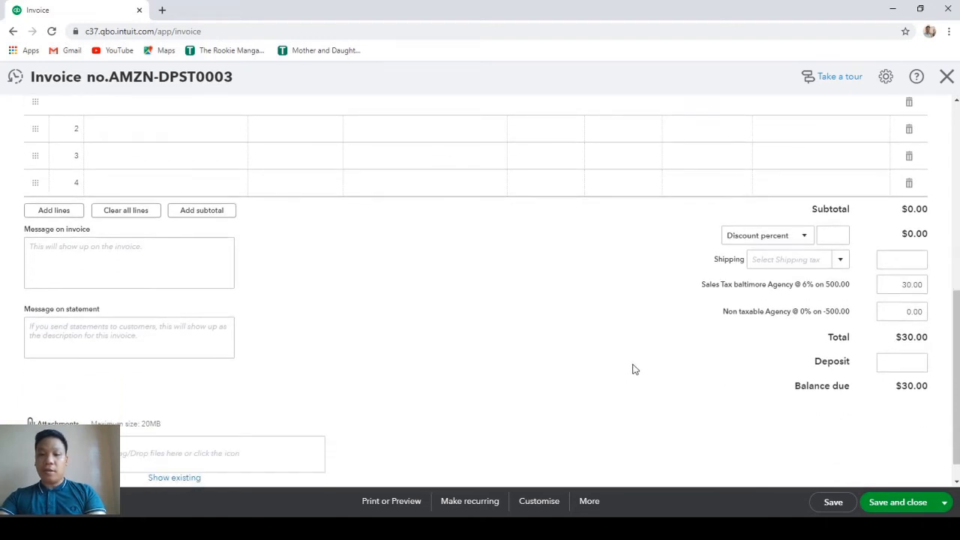
click(399, 499)
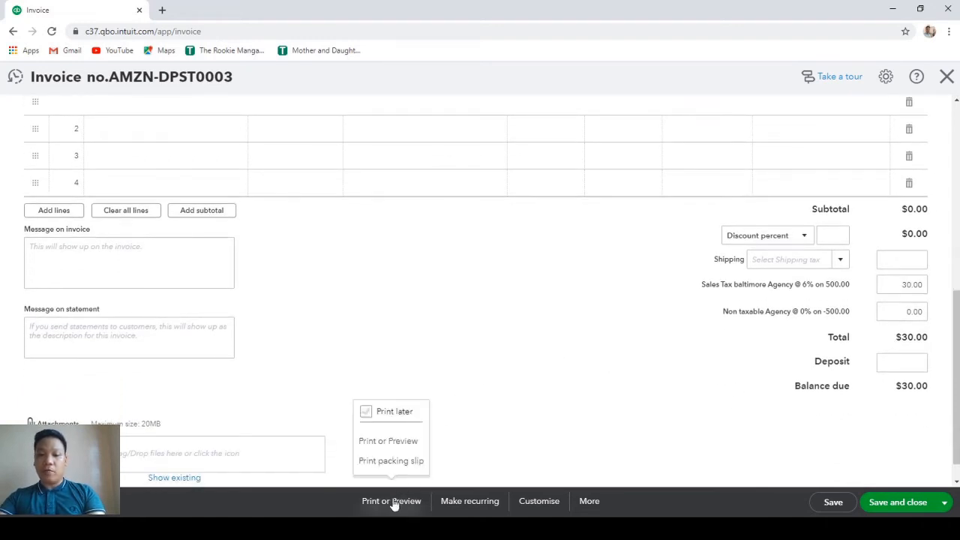
click(388, 442)
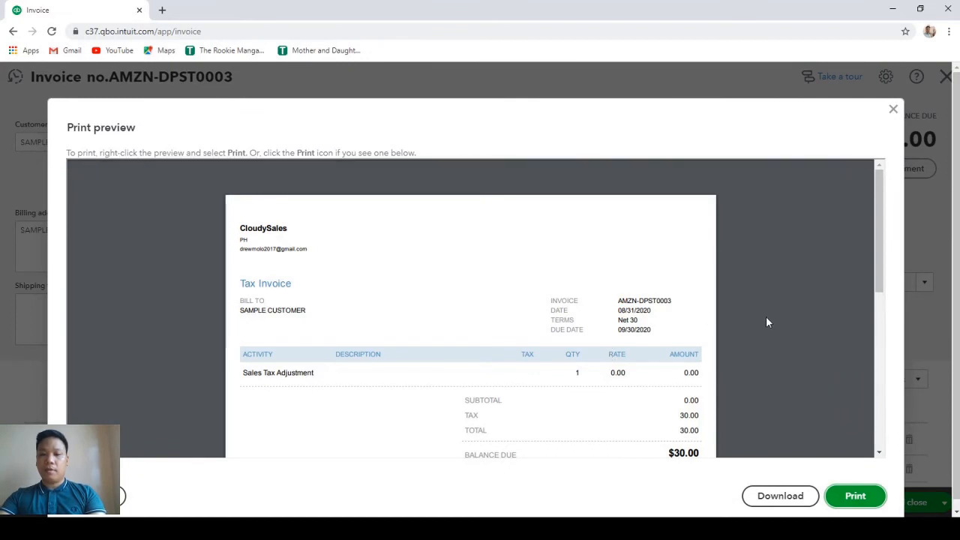
click(894, 110)
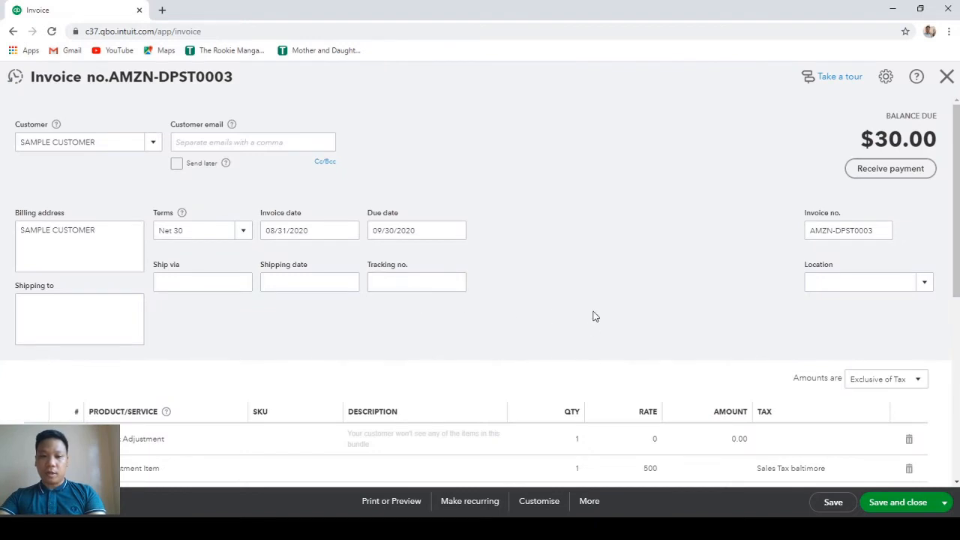
Open the invoice's transaction journal and review its debit and credit entries.
scroll(594, 319, down, 2)
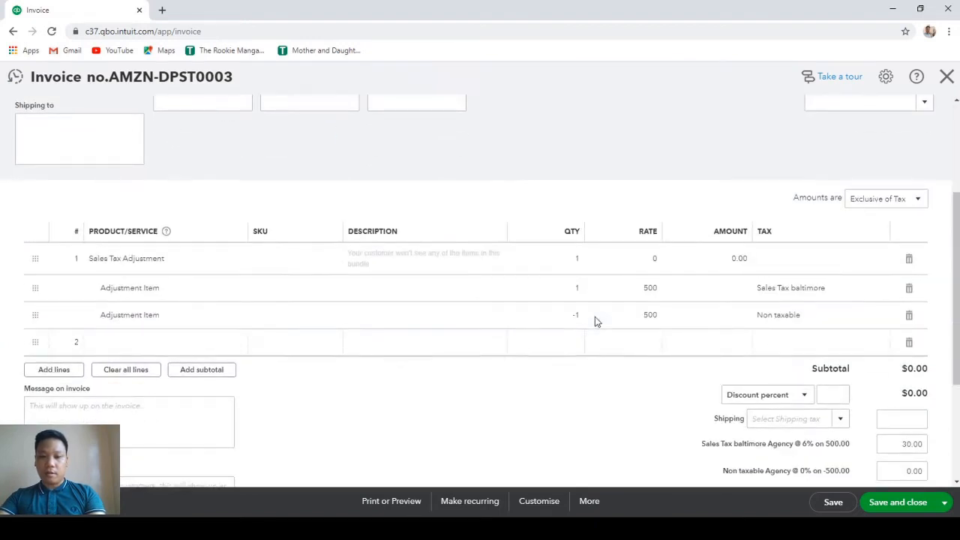
click(590, 502)
click(590, 442)
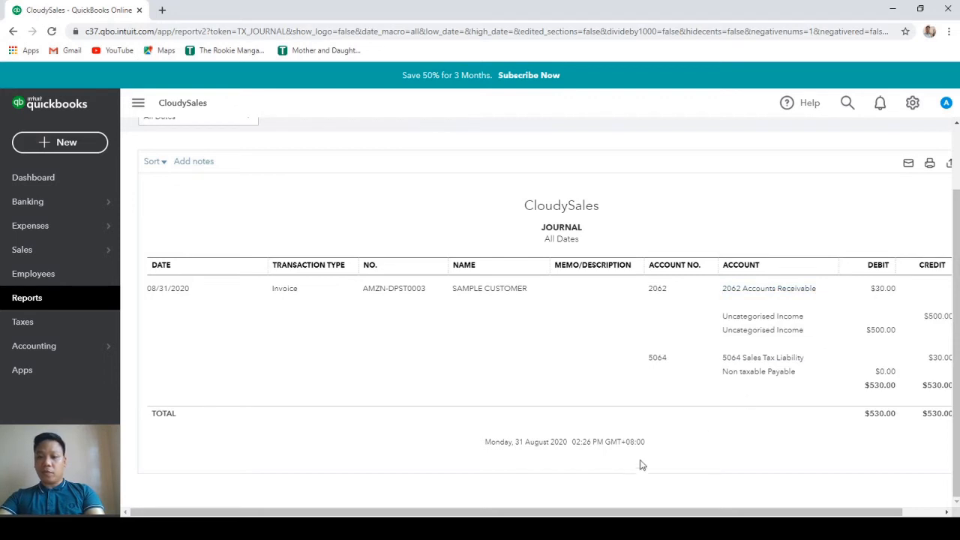
drag(566, 513, 630, 513)
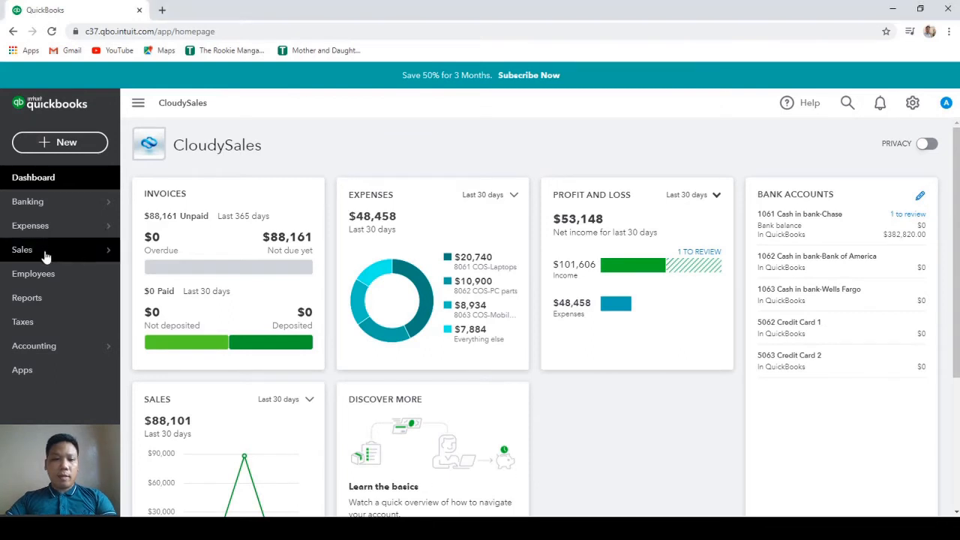
Start a new service item in Products and Services and name it Sales Tax Expense.
mouse_move(45, 256)
click(180, 322)
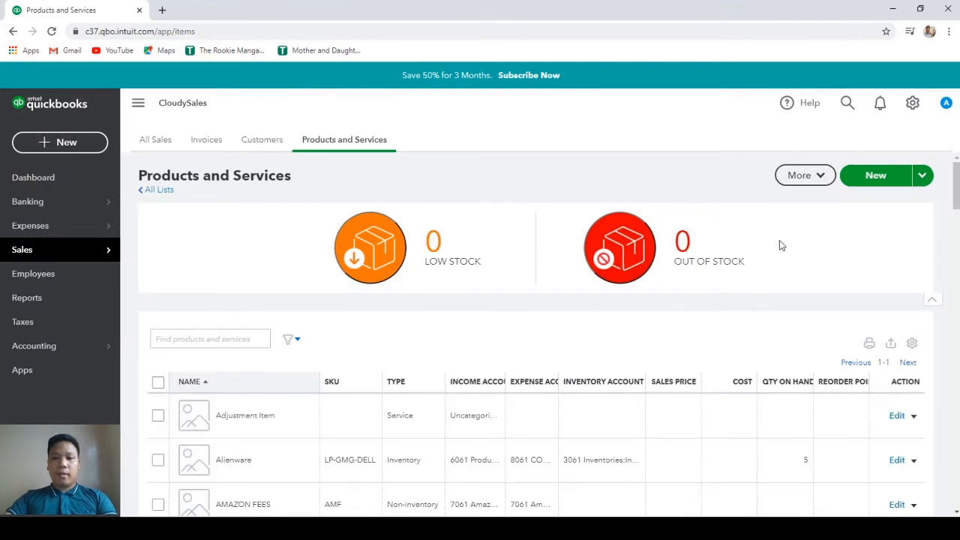
click(878, 176)
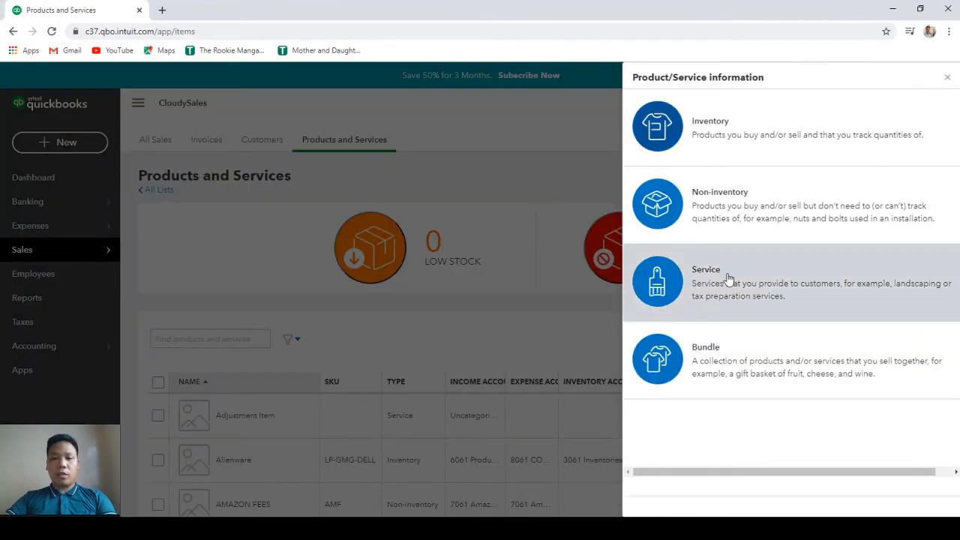
click(730, 278)
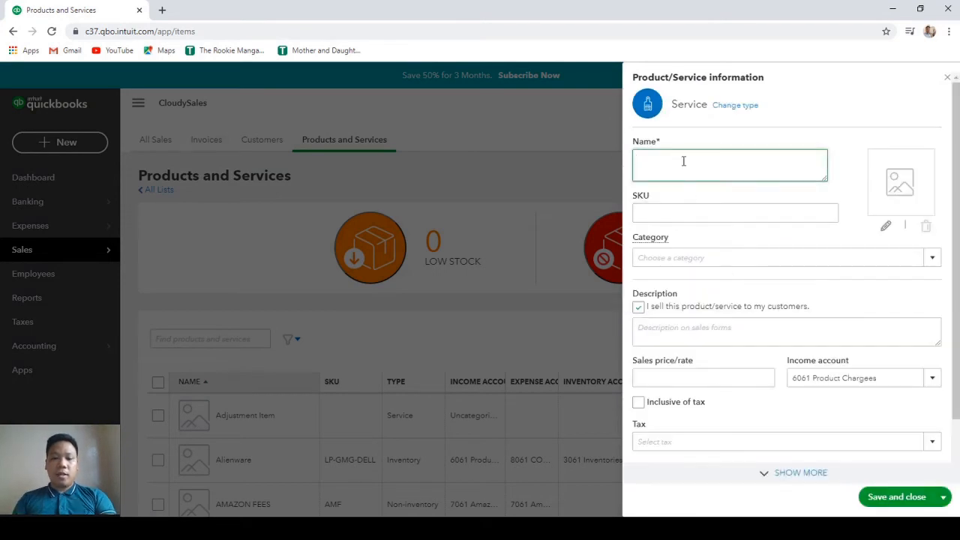
text(Sales)
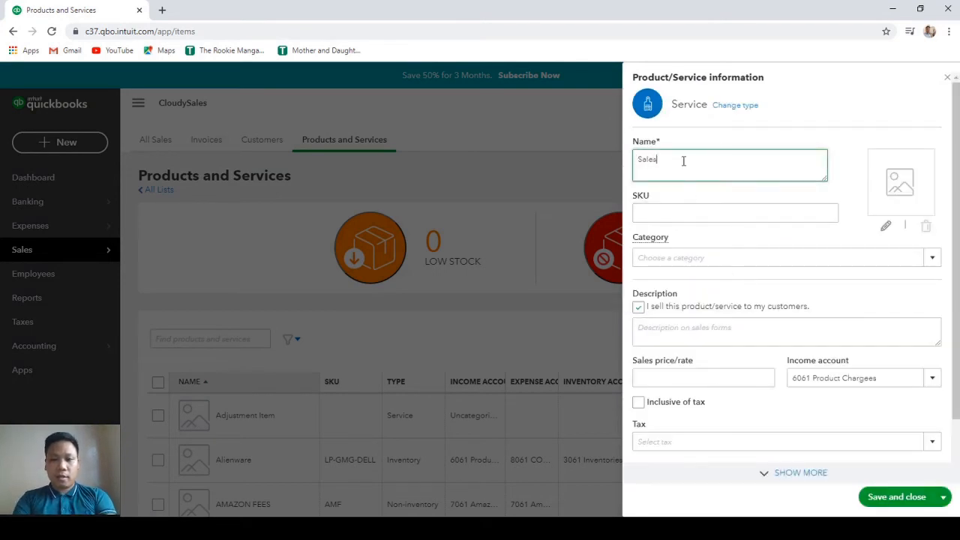
text( Tax E)
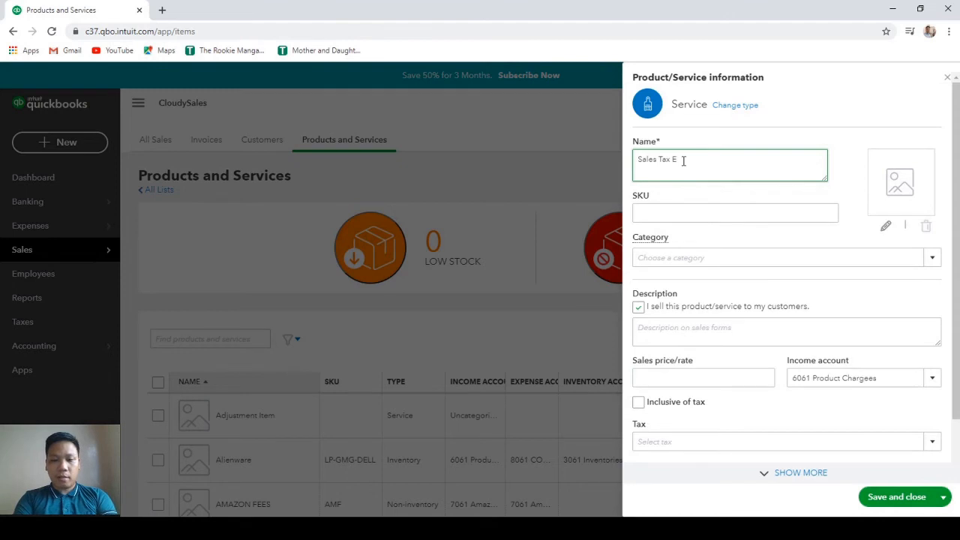
text(xpense)
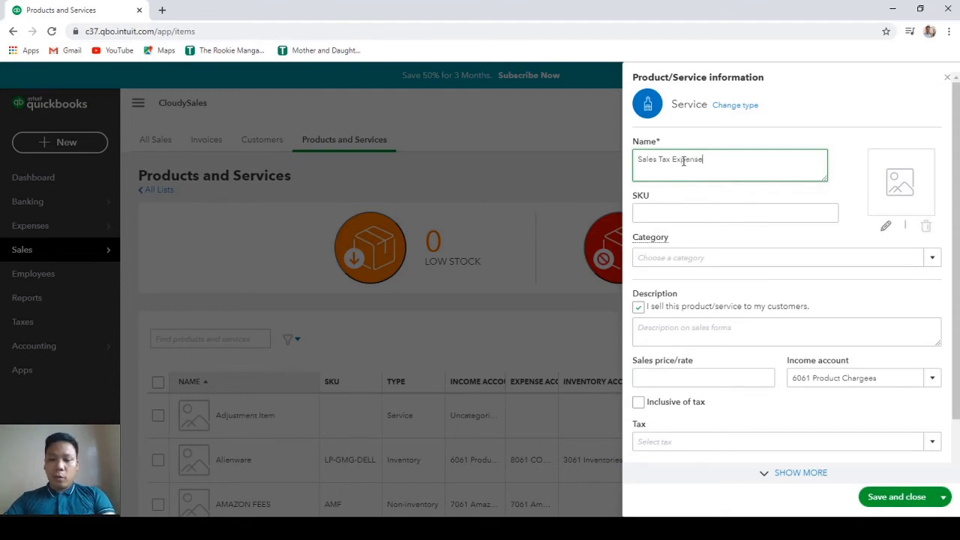
Set the service's income account to 7067 Sales Tax Expense, then save and close the item.
click(932, 378)
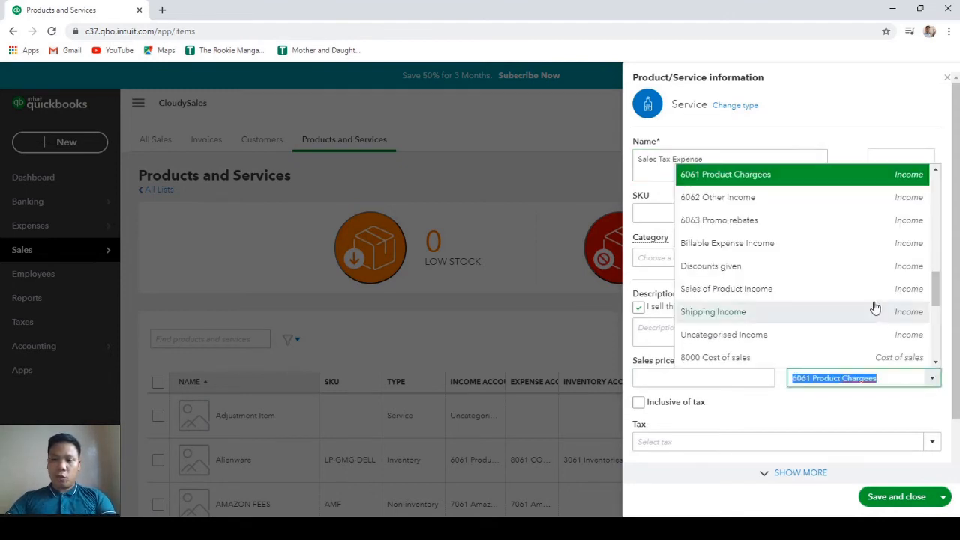
scroll(794, 243, down, 3)
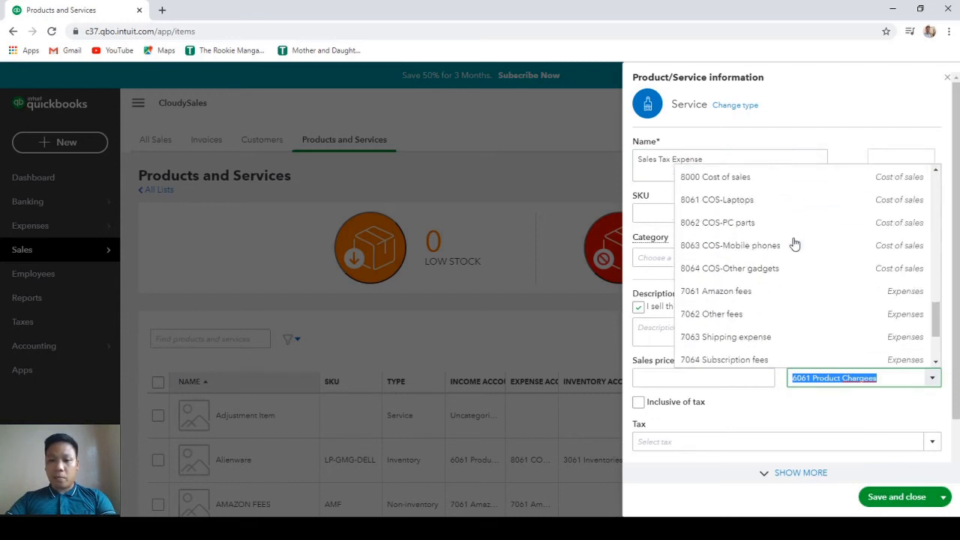
scroll(792, 246, down, 1)
scroll(740, 329, down, 1)
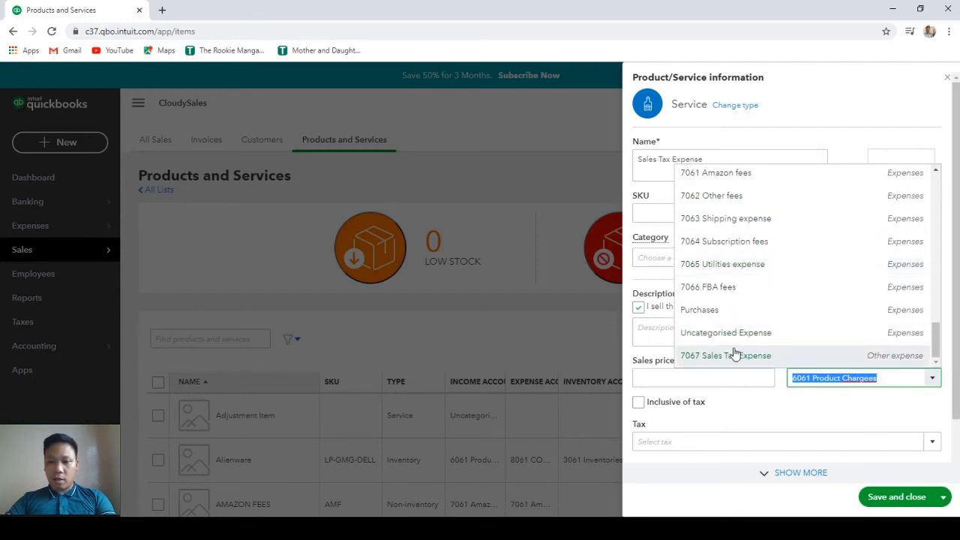
click(732, 355)
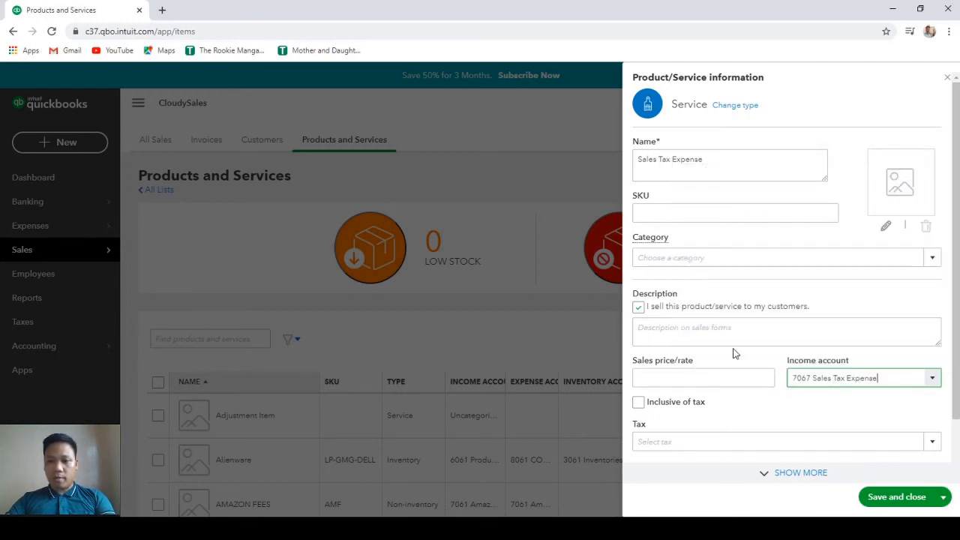
click(906, 499)
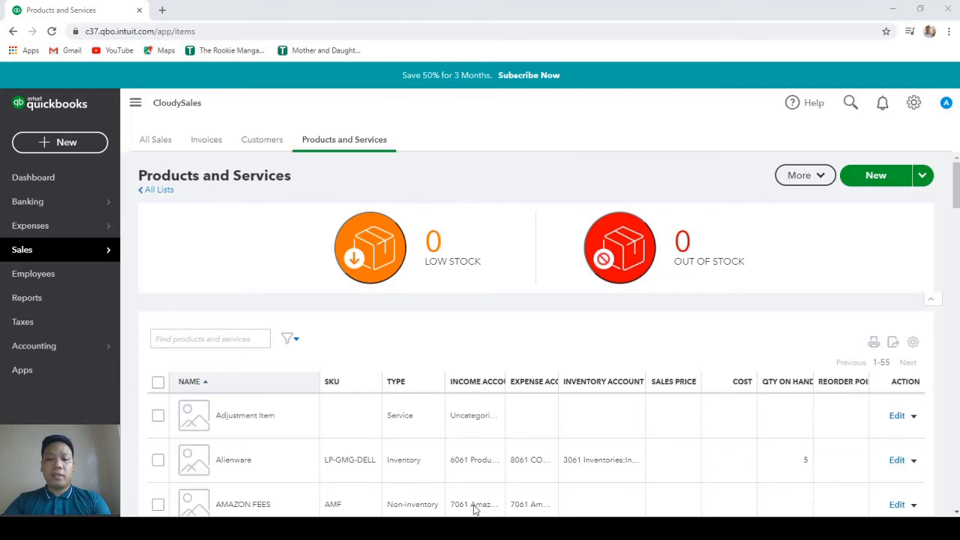
Create a new sales receipt and go to its date.
click(64, 148)
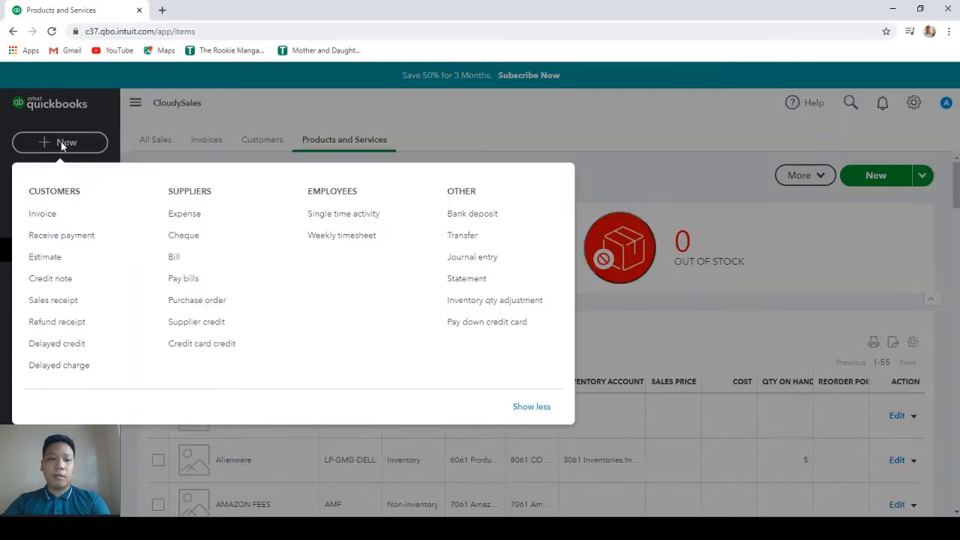
click(68, 306)
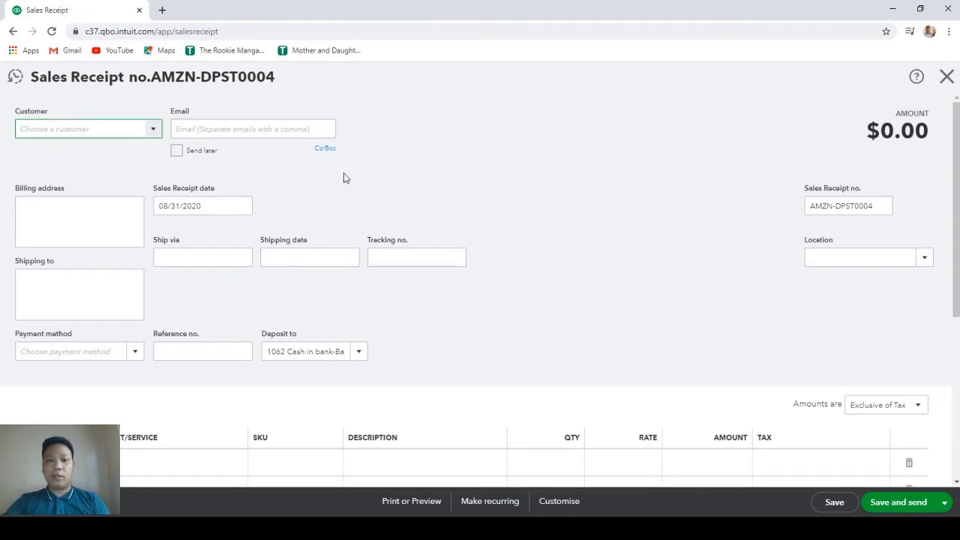
click(203, 209)
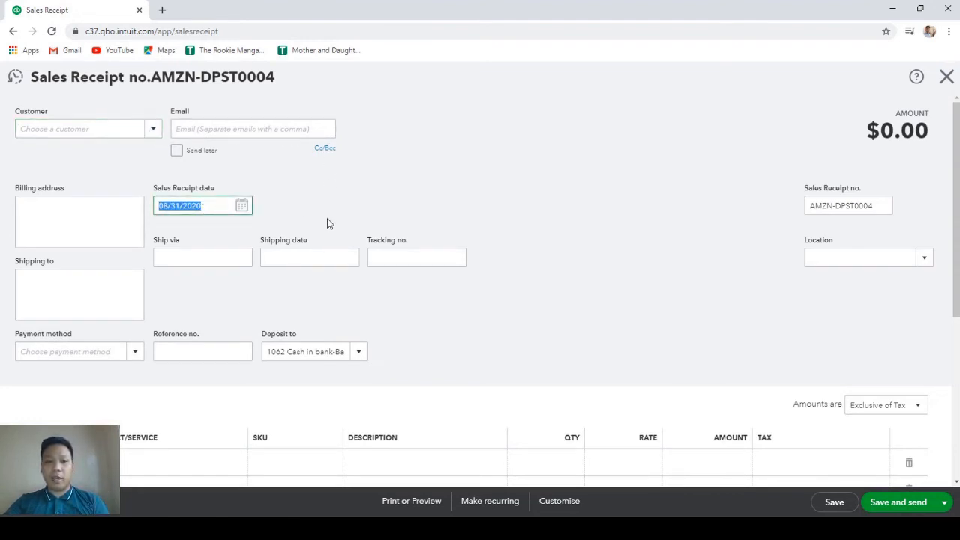
Add the Sales Tax Adjustment bundle to the first line of the sales receipt.
scroll(437, 202, down, 2)
scroll(439, 211, down, 1)
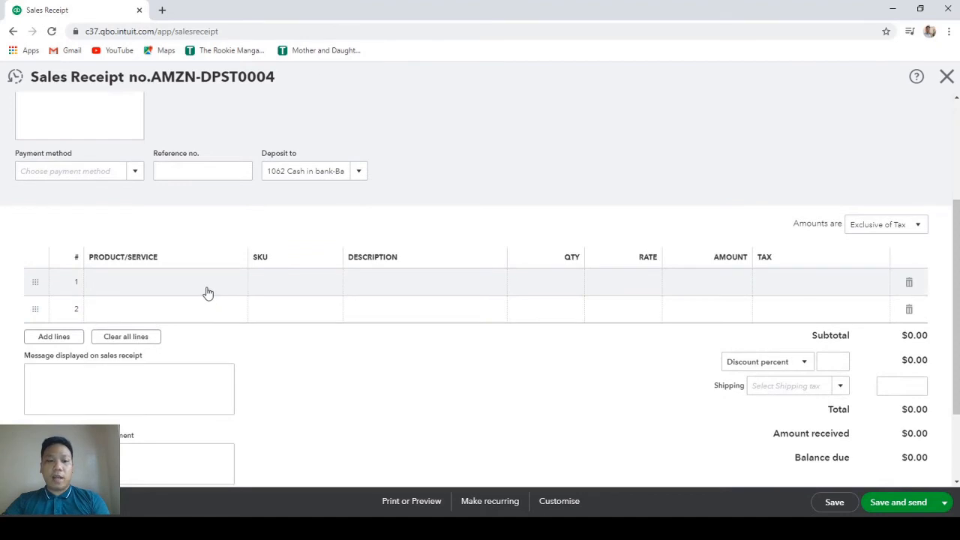
click(222, 287)
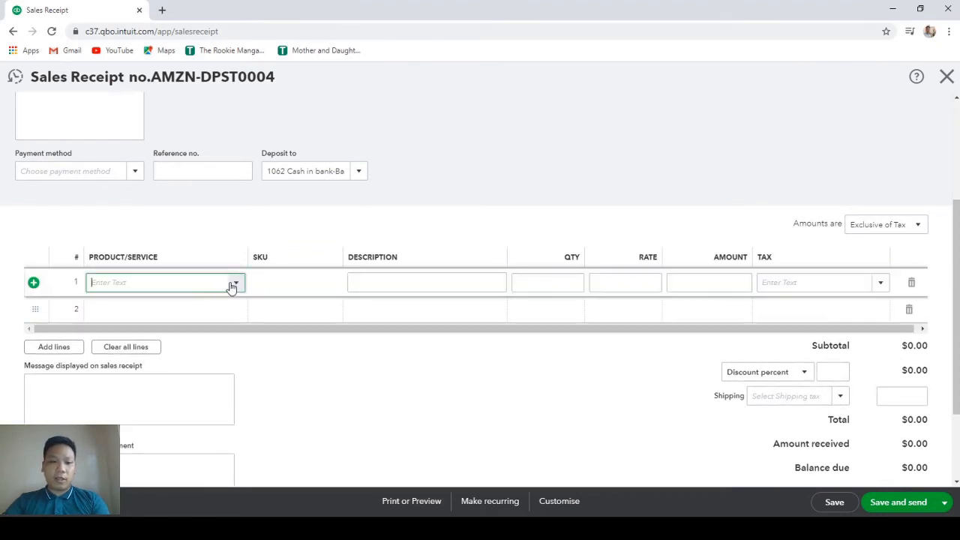
click(235, 285)
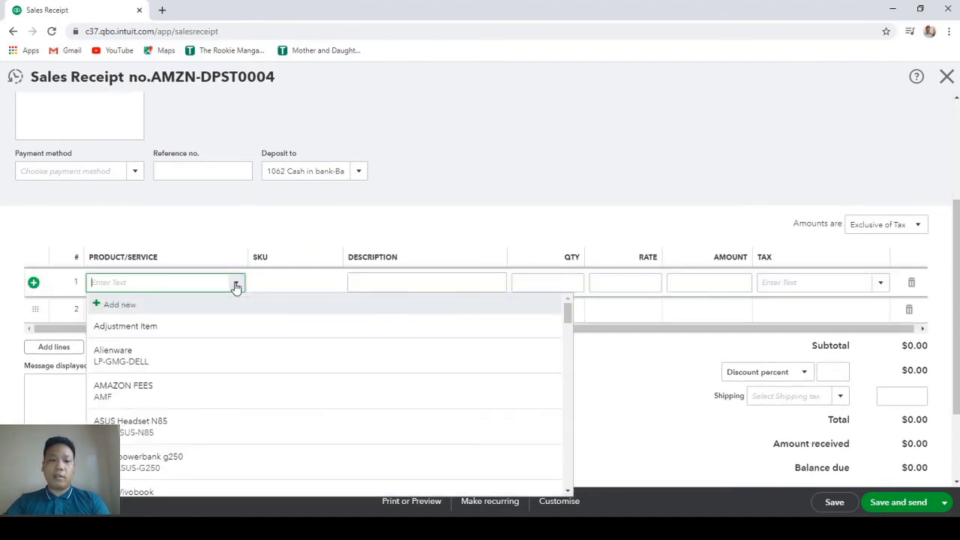
scroll(212, 392, down, 7)
text(sa)
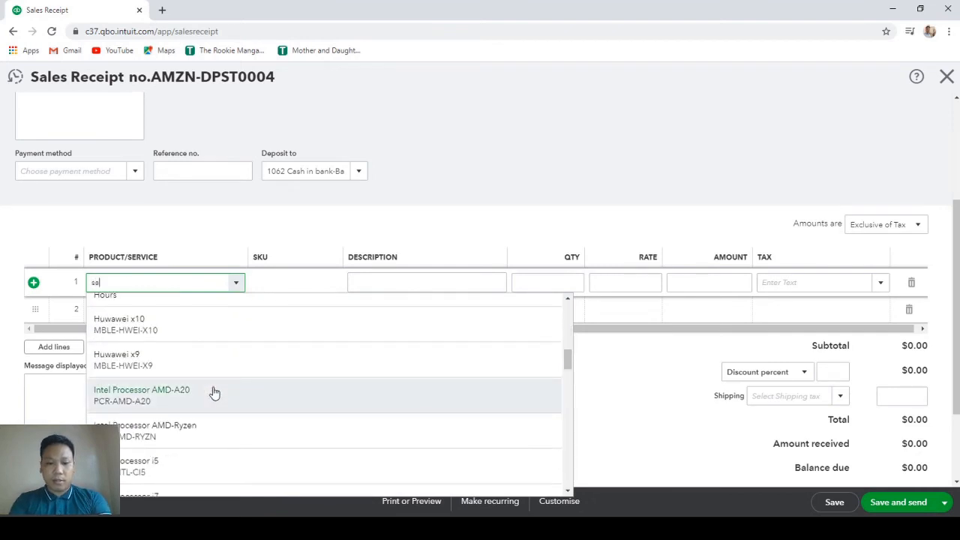
text(les tax)
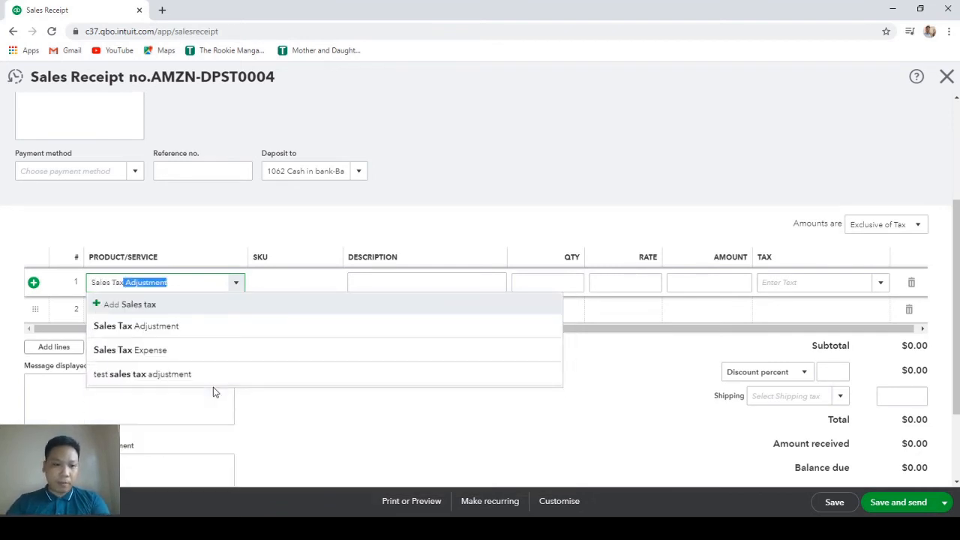
click(194, 334)
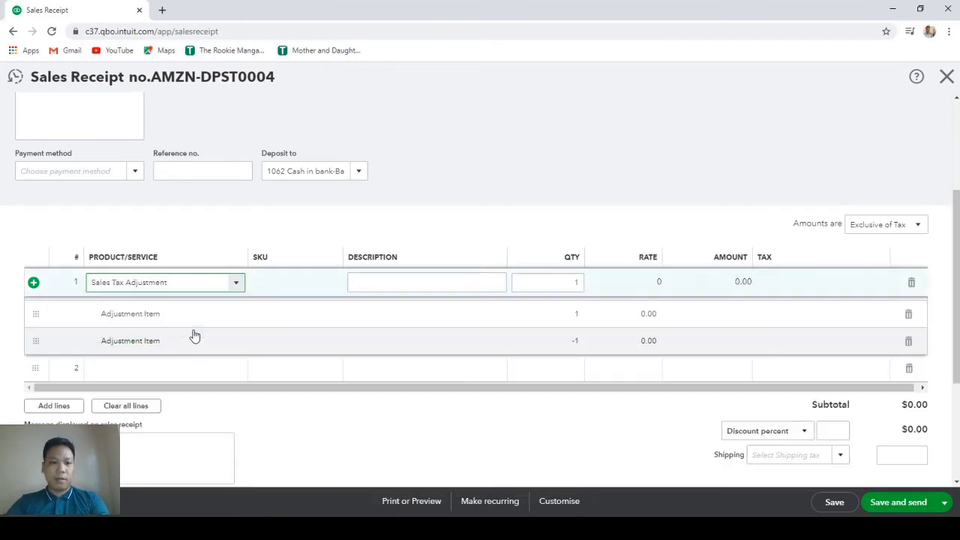
Set the rate of both Adjustment Item lines in the Sales Tax Adjustment bundle to 500.
click(645, 319)
click(645, 319)
text(5)
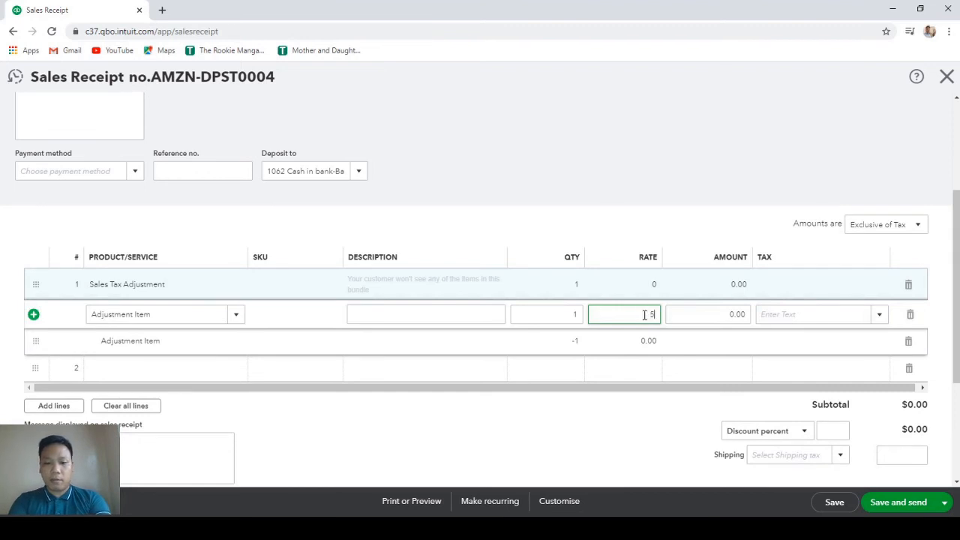
text(00)
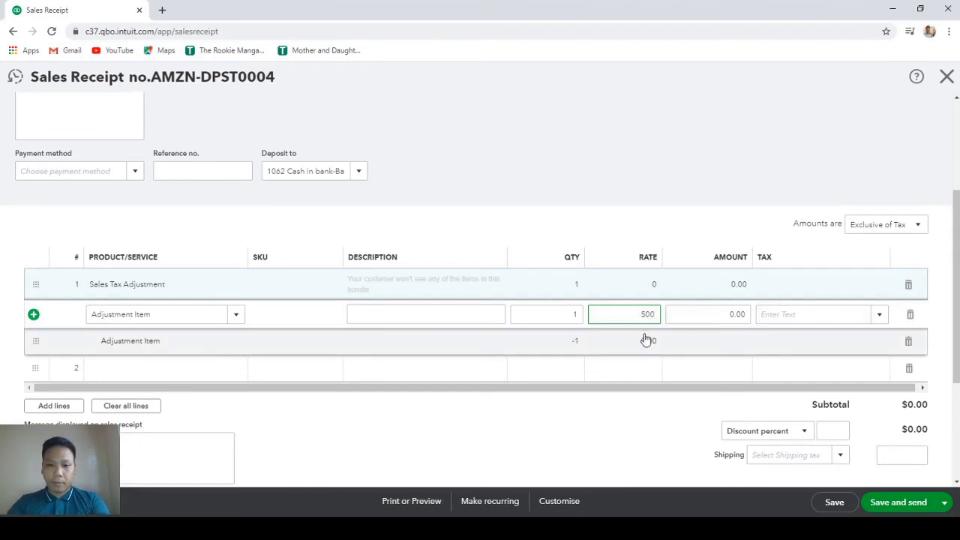
click(651, 344)
click(649, 340)
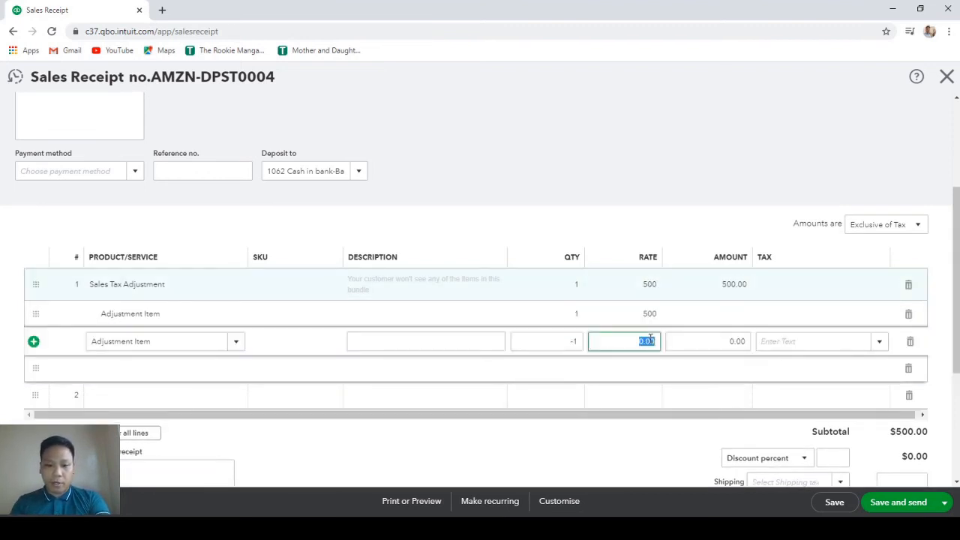
text(500)
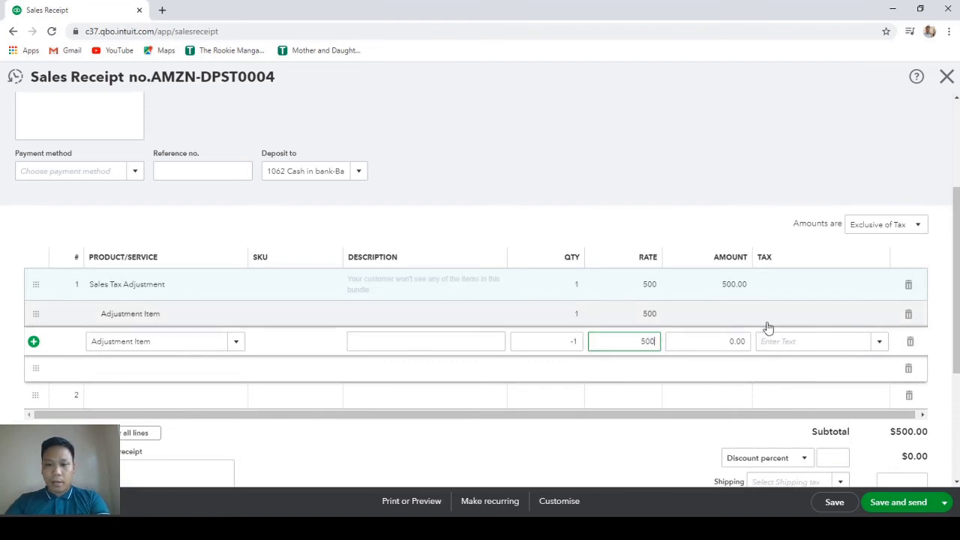
Assign Sales Tax baltimore to the positive Adjustment Item line and Non taxable to the negative one.
click(809, 321)
click(876, 316)
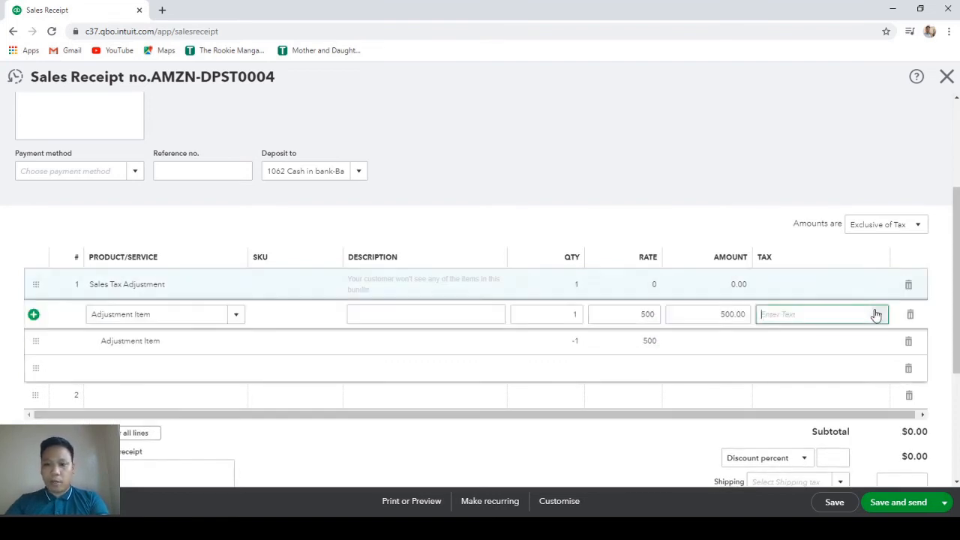
click(878, 315)
click(823, 337)
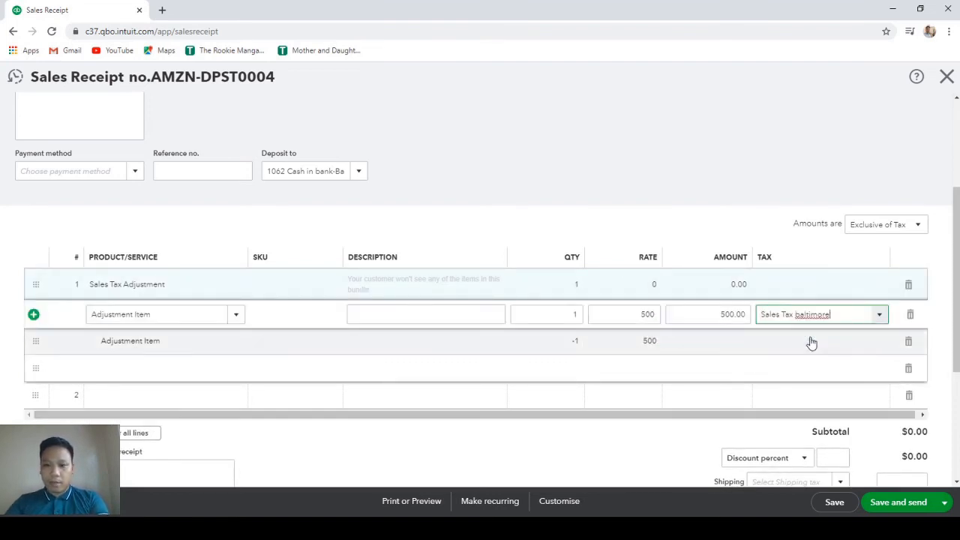
click(820, 348)
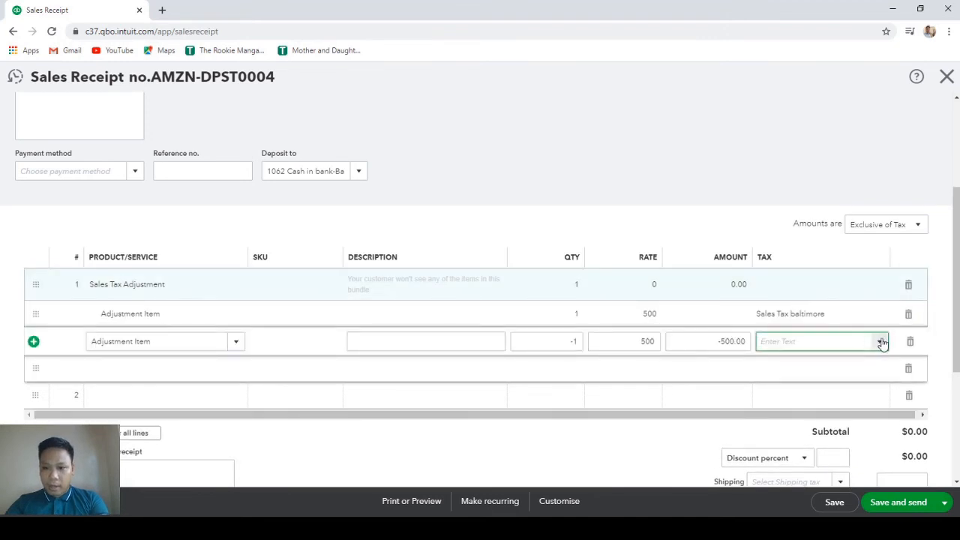
click(880, 341)
click(815, 386)
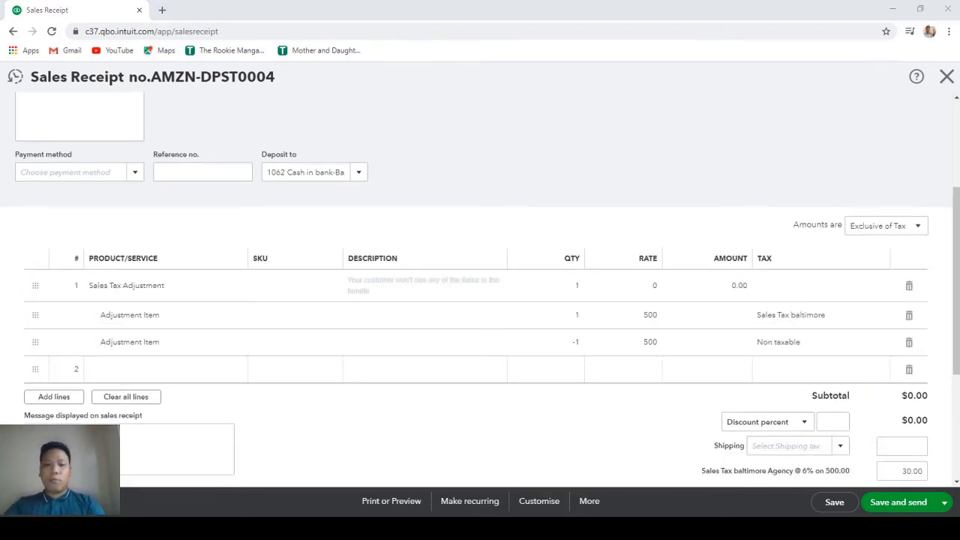
Add the Sales Tax Expense service on line 2 with a quantity of -1.
click(180, 376)
text(sales)
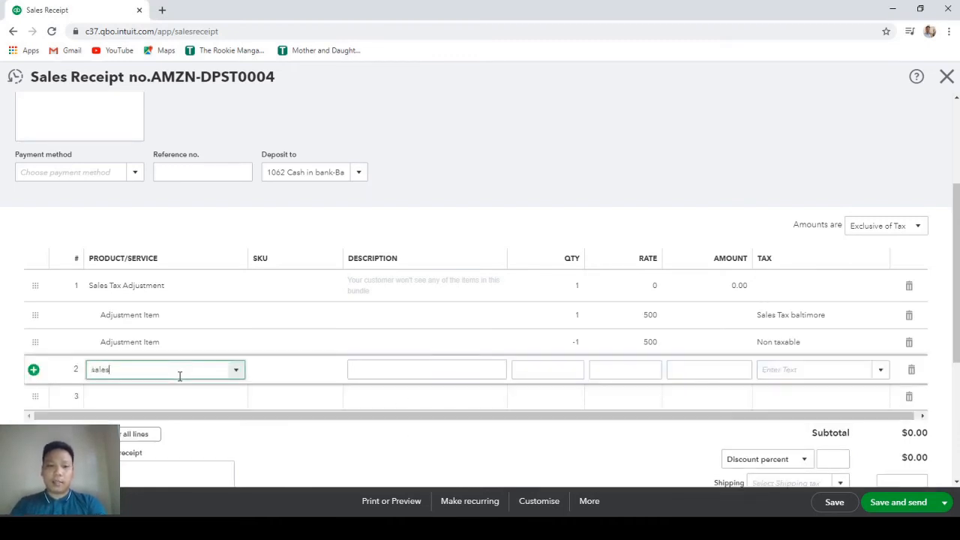
click(273, 455)
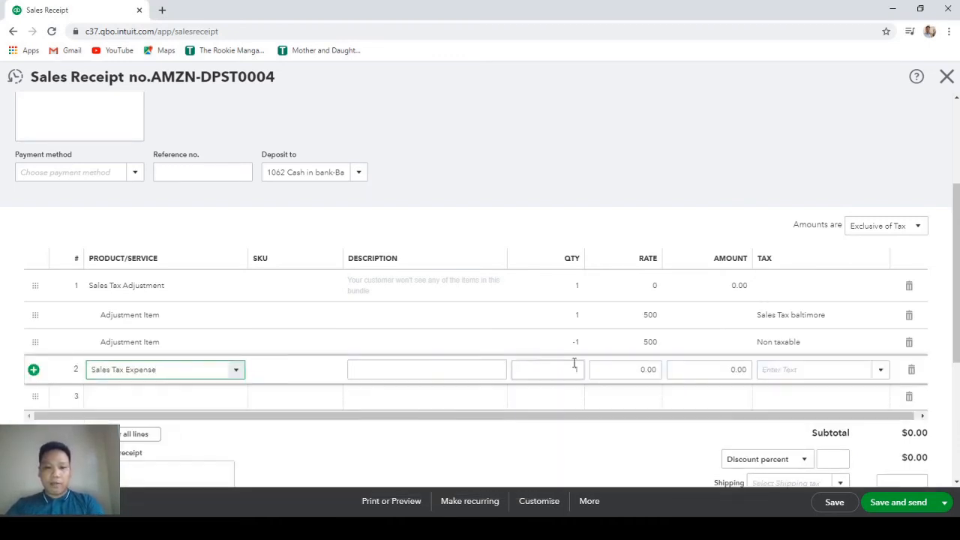
click(575, 368)
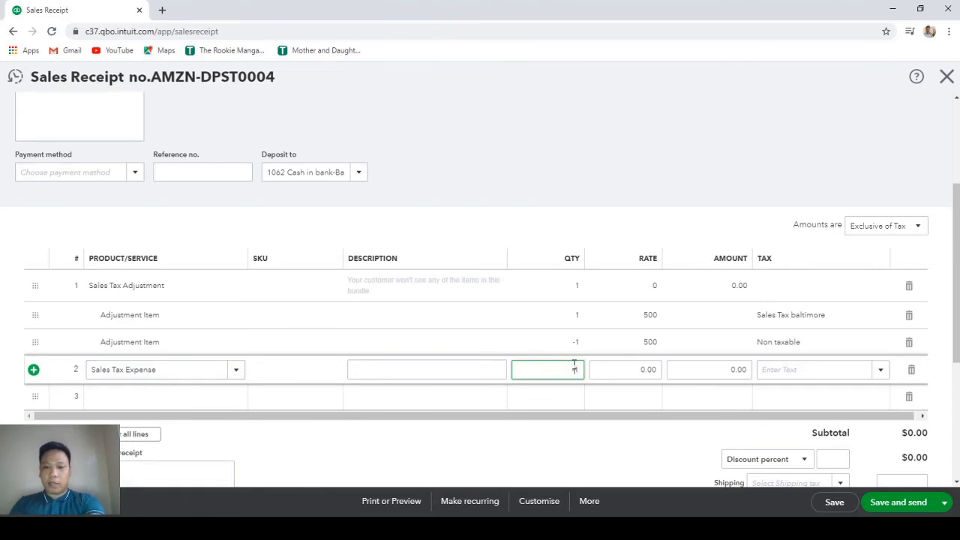
text(-1)
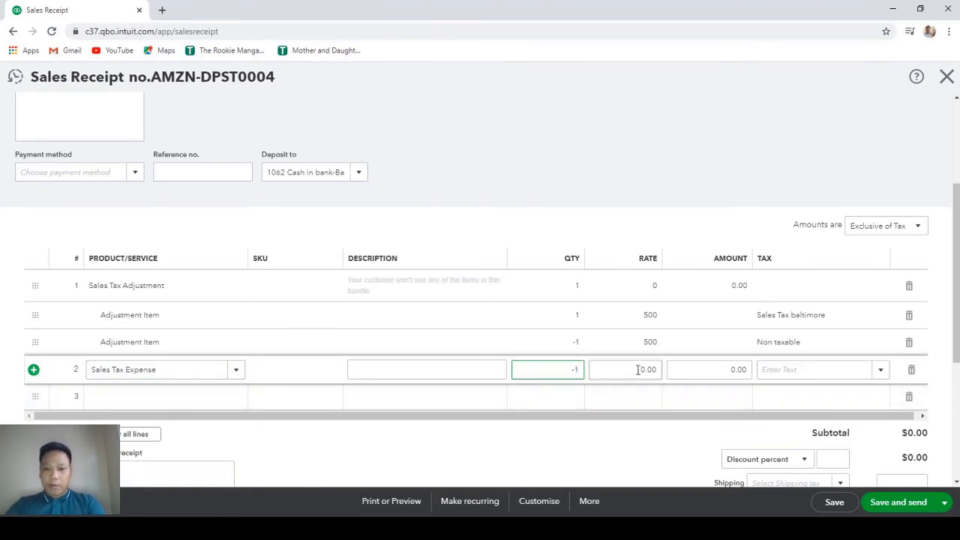
Set the Sales Tax Expense line's rate to 30 and its tax to Non taxable, and save the sales receipt.
click(642, 369)
scroll(741, 399, down, 2)
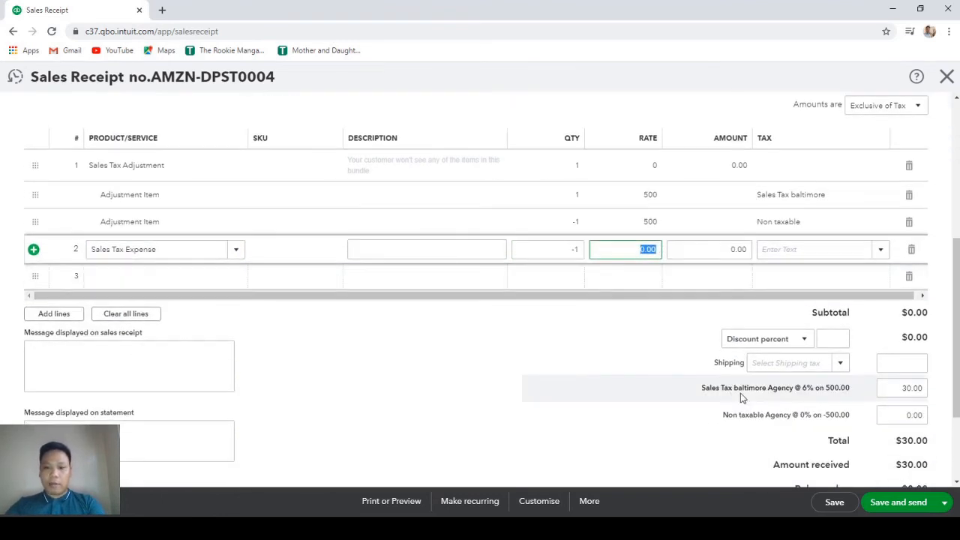
scroll(741, 400, down, 1)
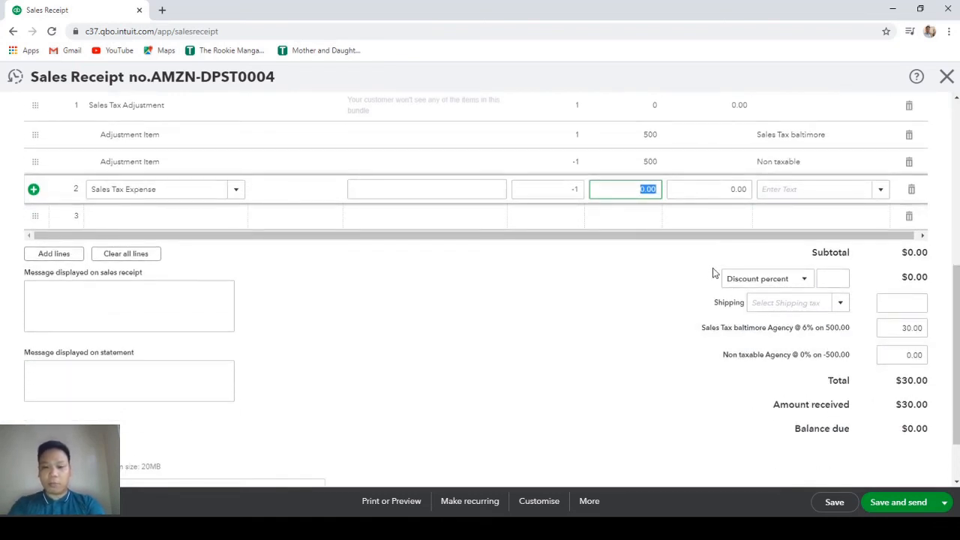
text(30)
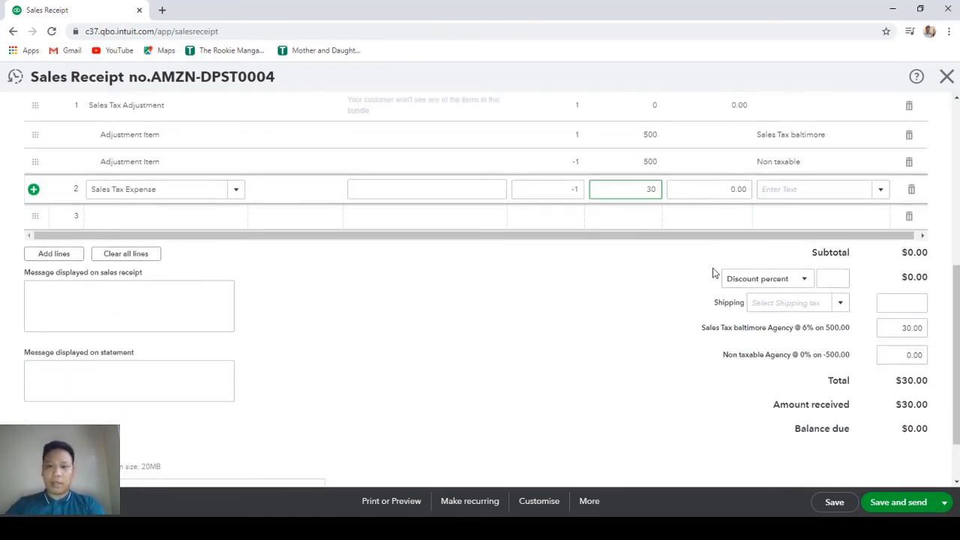
click(881, 189)
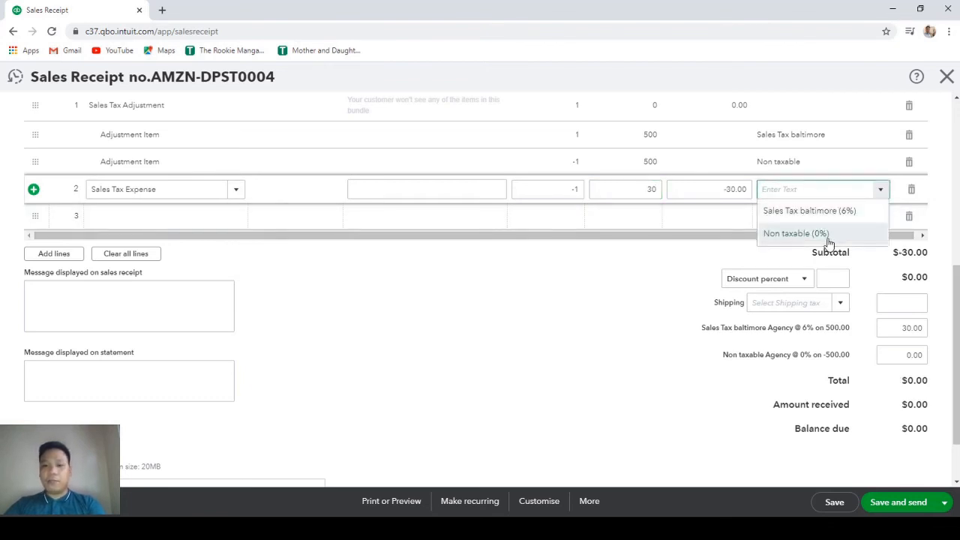
click(831, 235)
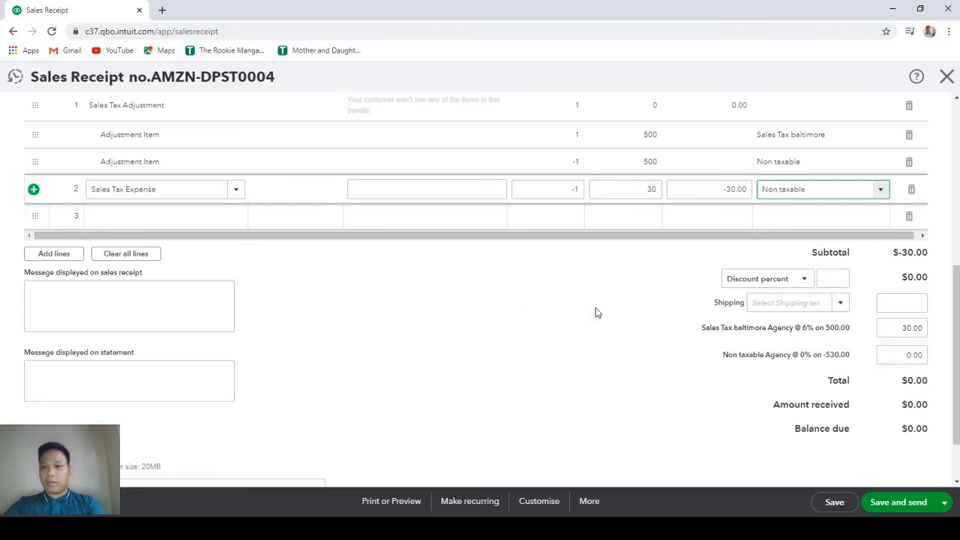
key(ctrl+alt+s)
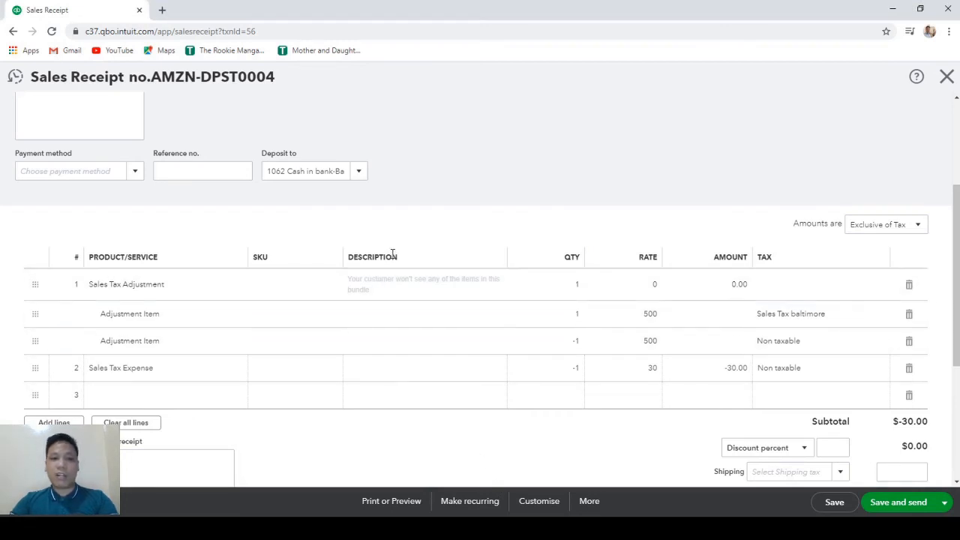
Change the sales receipt's deposit account to Uncategorised Asset and save it again.
click(359, 174)
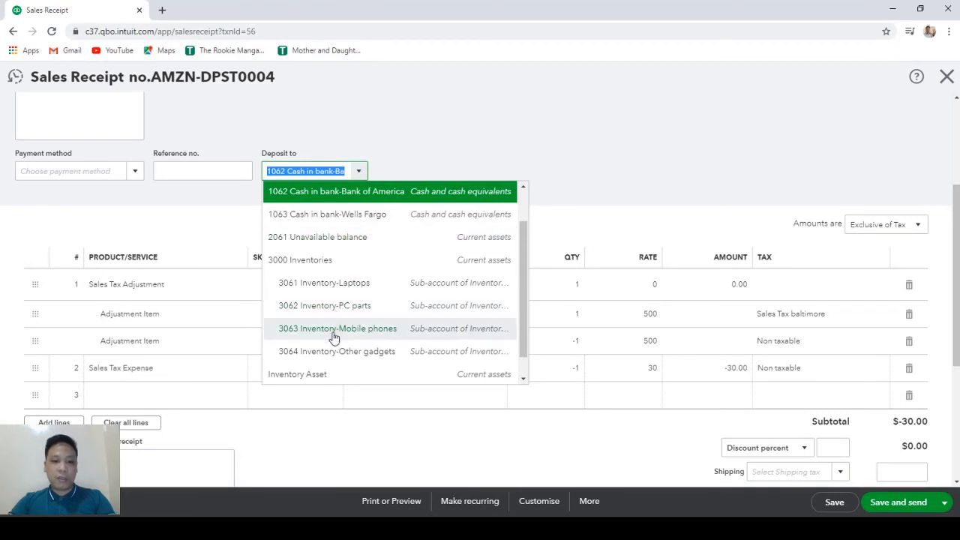
scroll(356, 336, down, 1)
click(352, 372)
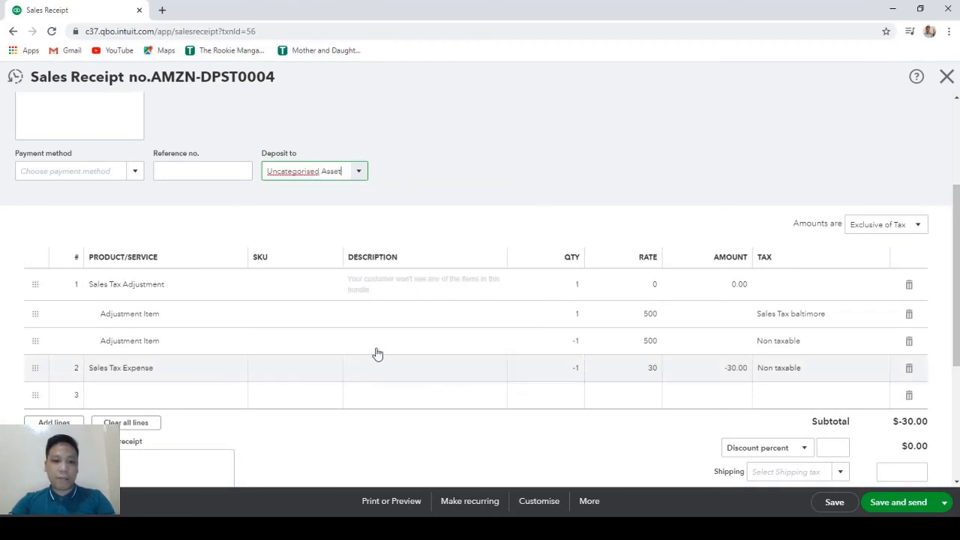
scroll(510, 284, down, 3)
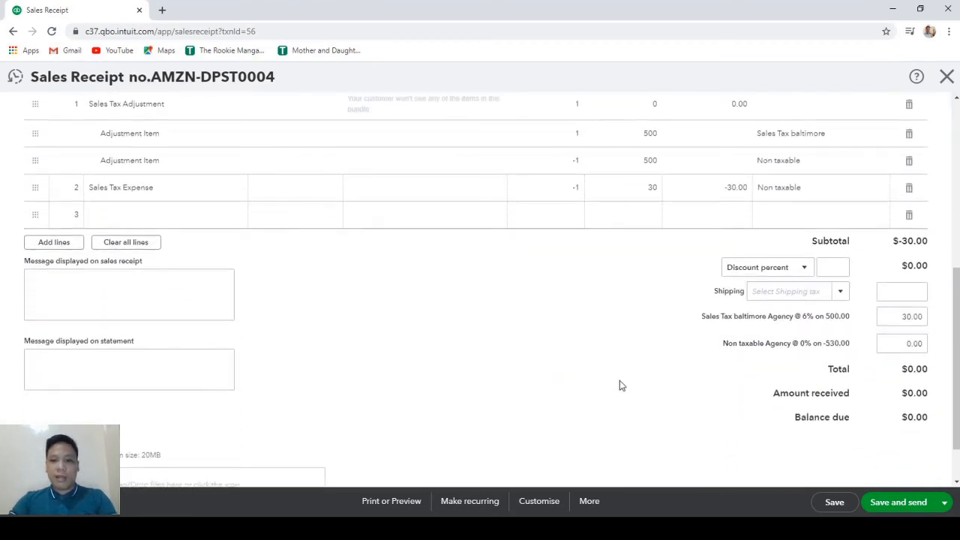
click(833, 503)
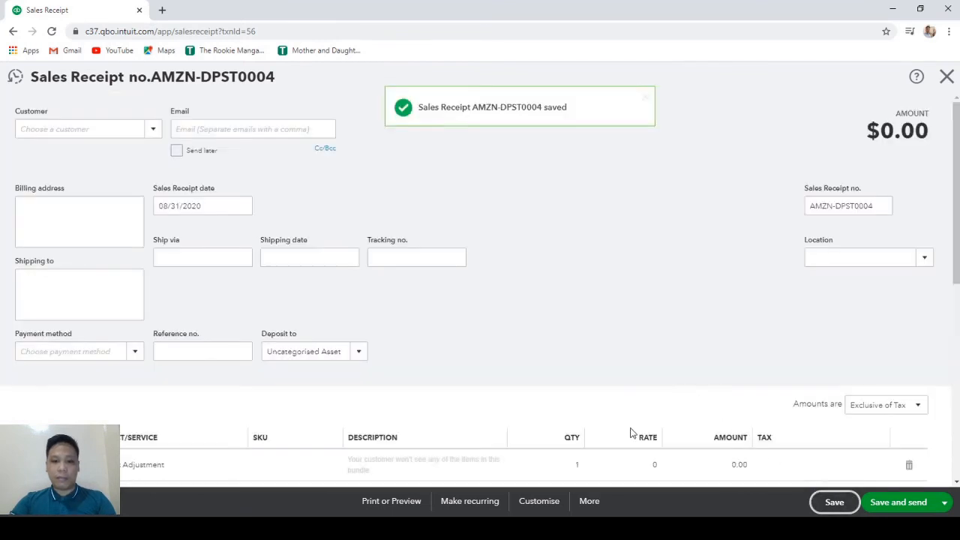
Open the transaction journal of the saved sales receipt.
click(591, 502)
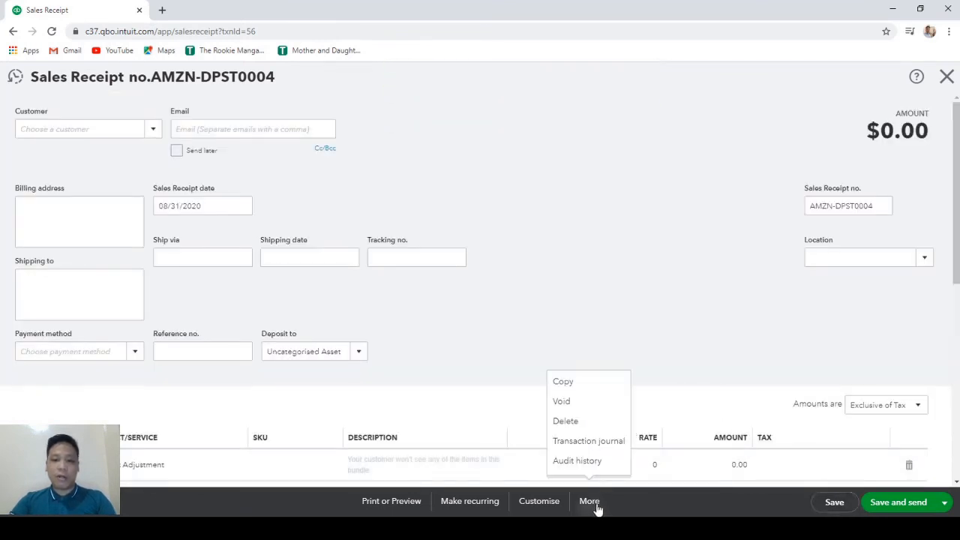
click(589, 441)
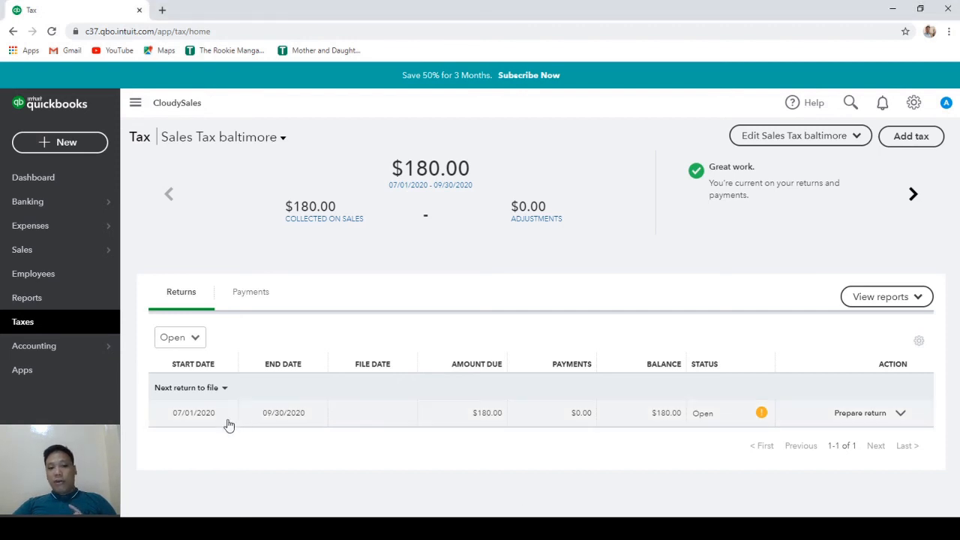
Prepare the open Sales Tax baltimore return and examine the adjustment options for tax collected on sales: rate, date, account, amount and memo.
click(861, 413)
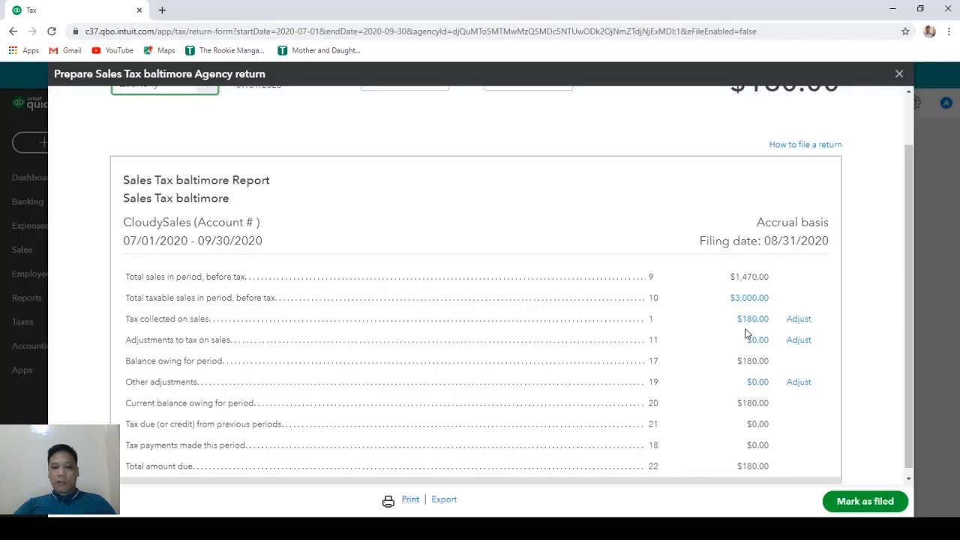
click(807, 323)
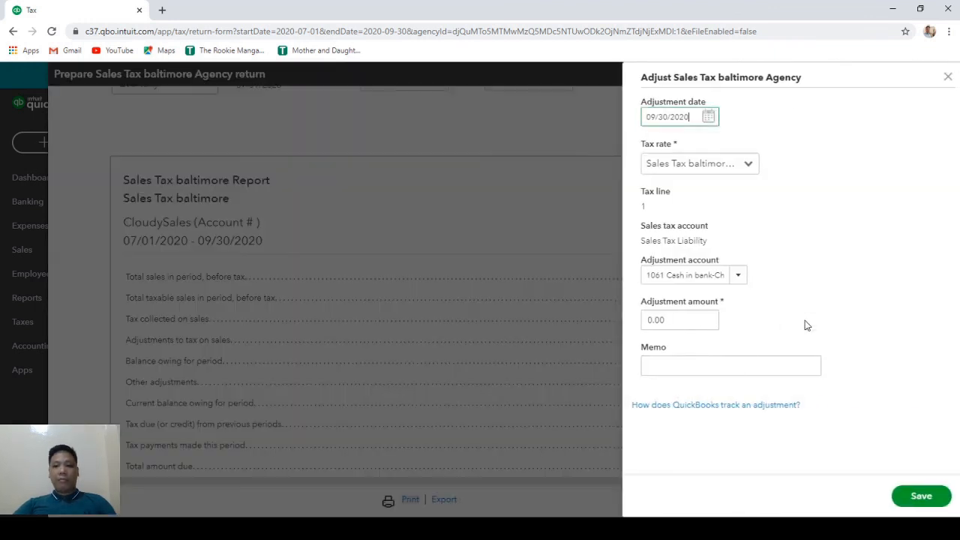
click(748, 168)
click(758, 157)
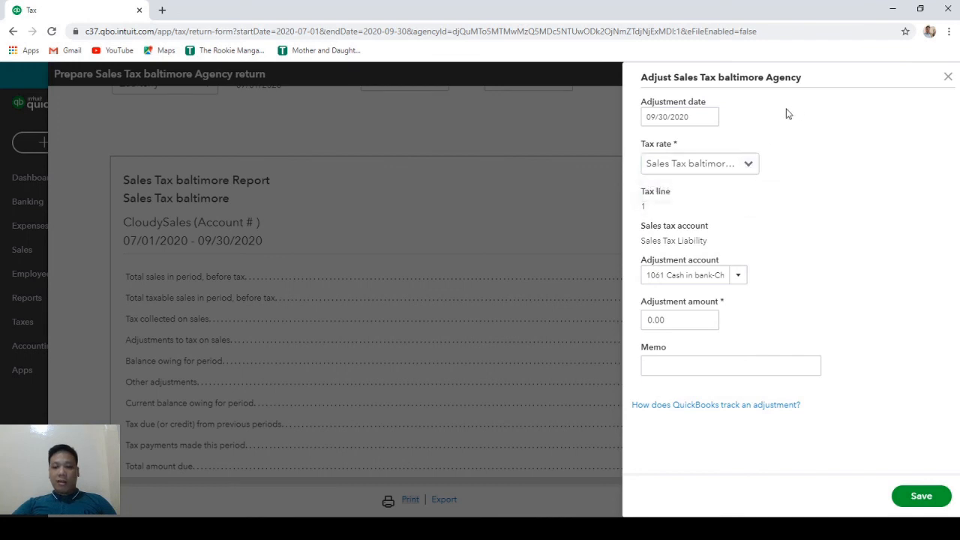
click(695, 120)
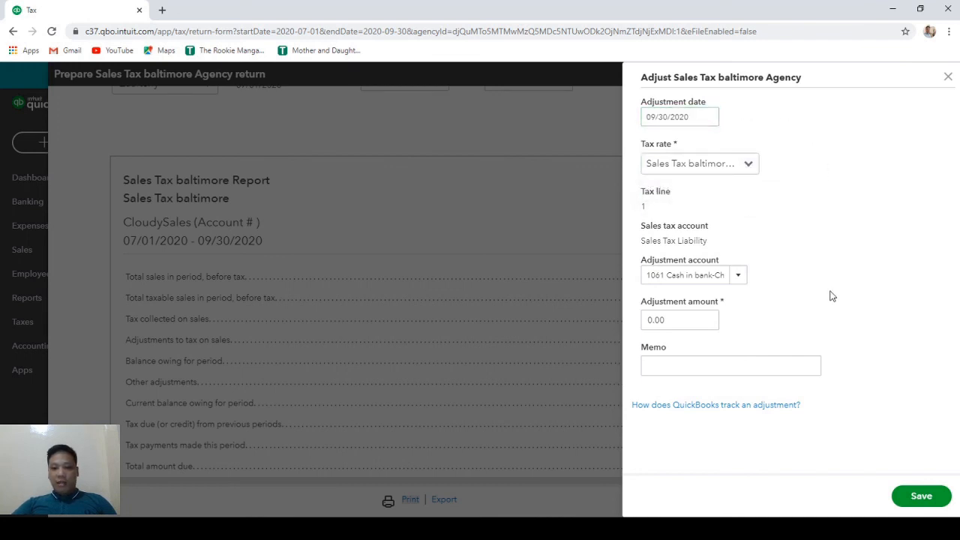
click(739, 275)
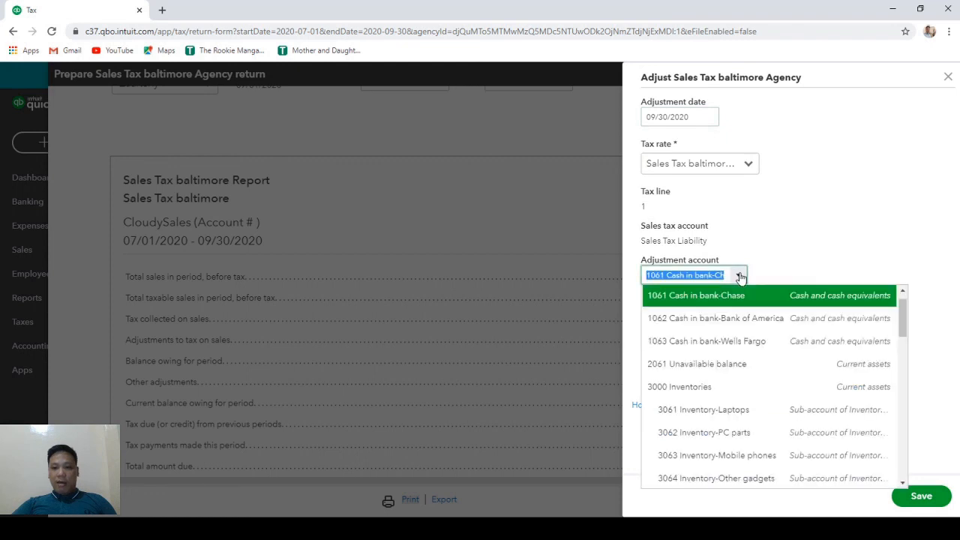
click(795, 246)
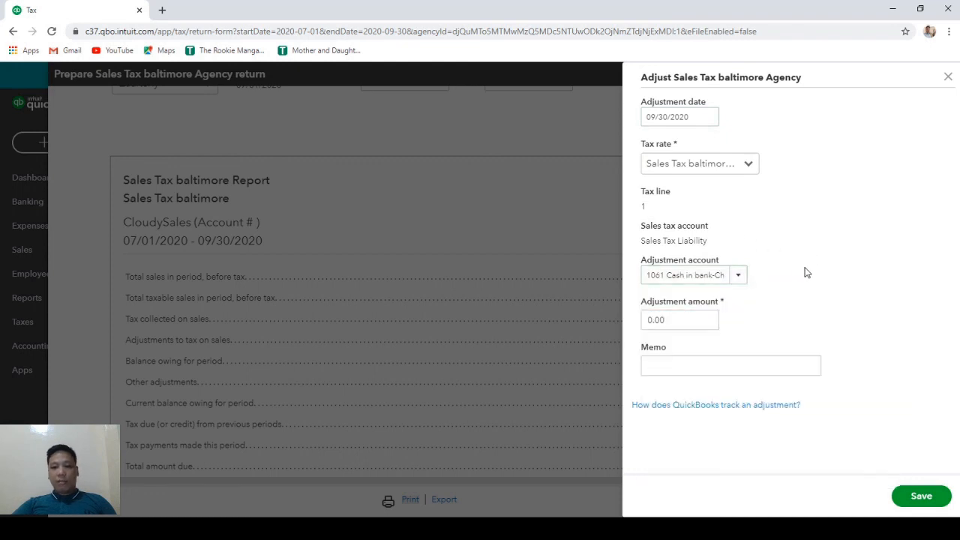
drag(701, 320, 644, 320)
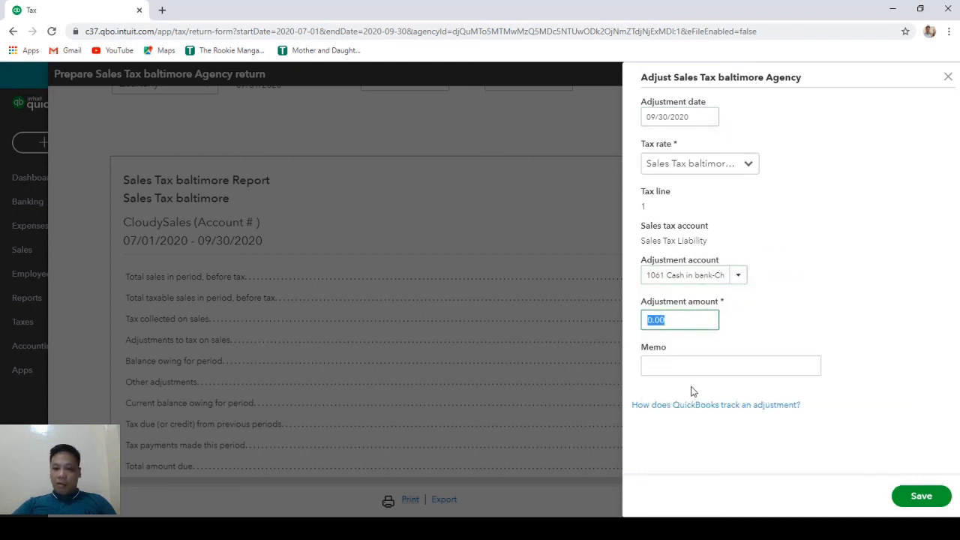
click(697, 367)
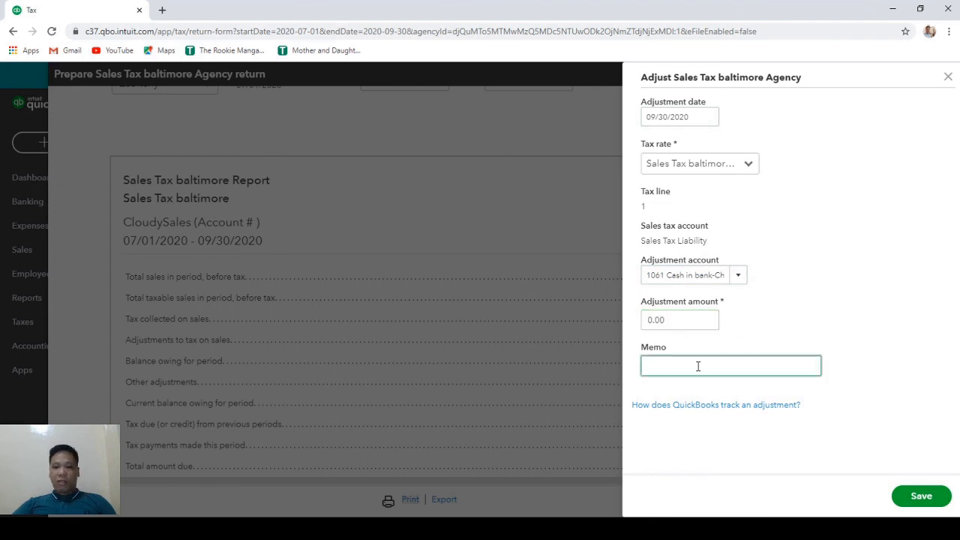
click(922, 497)
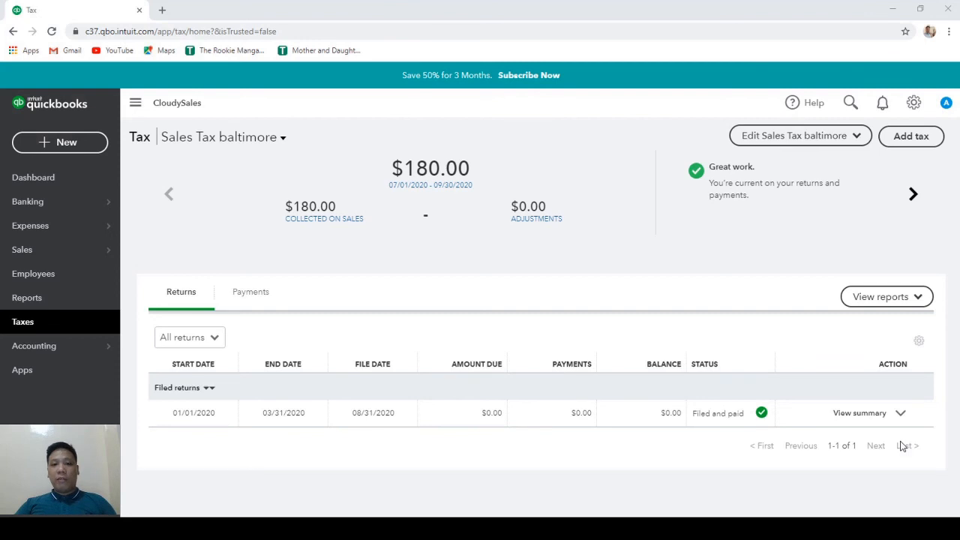